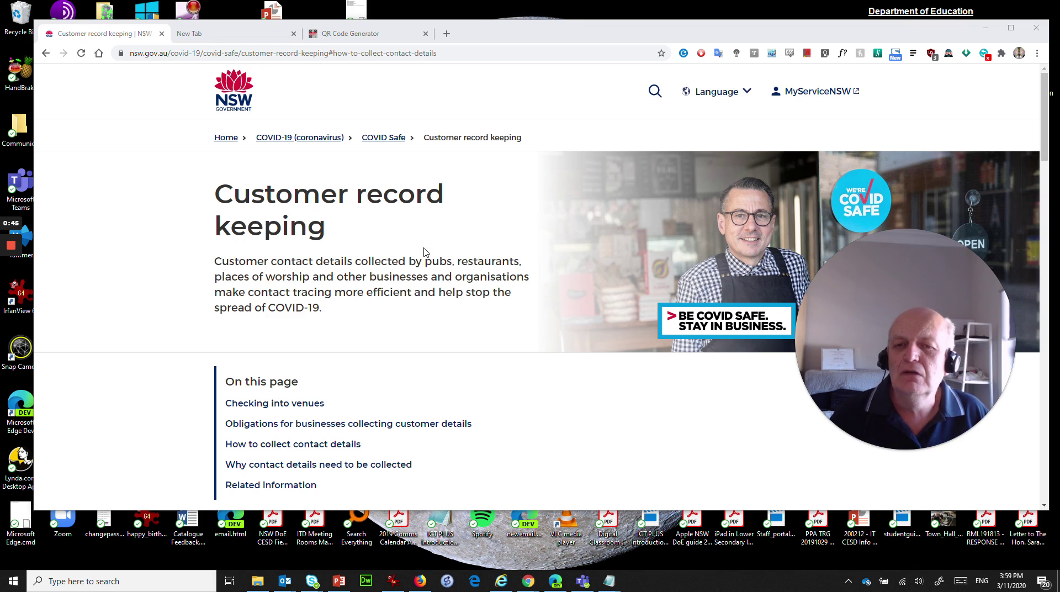
pyautogui.click(393, 580)
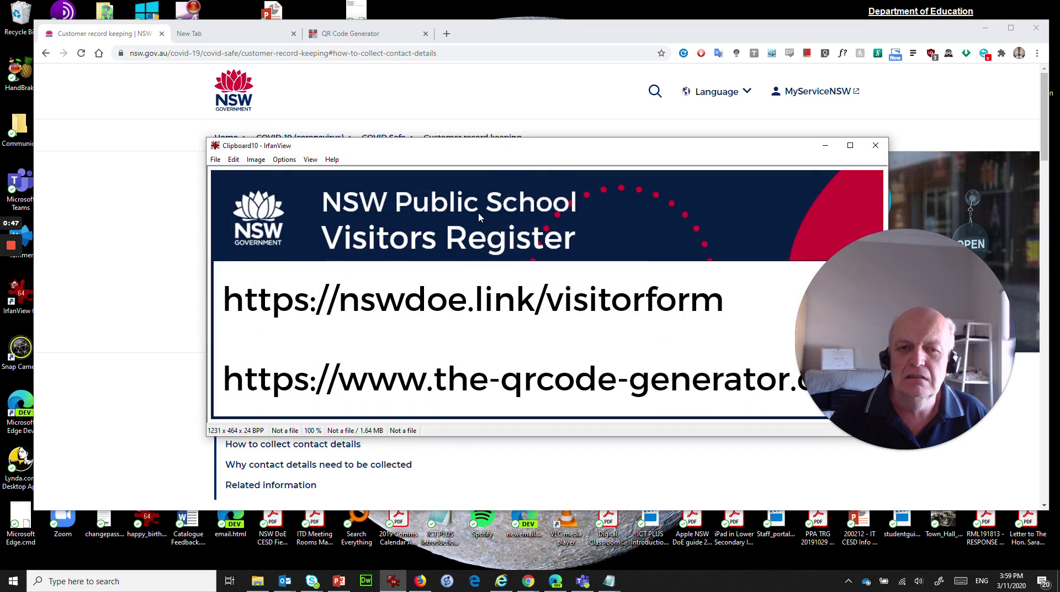
pyautogui.moveTo(511, 148); pyautogui.dragTo(411, 104)
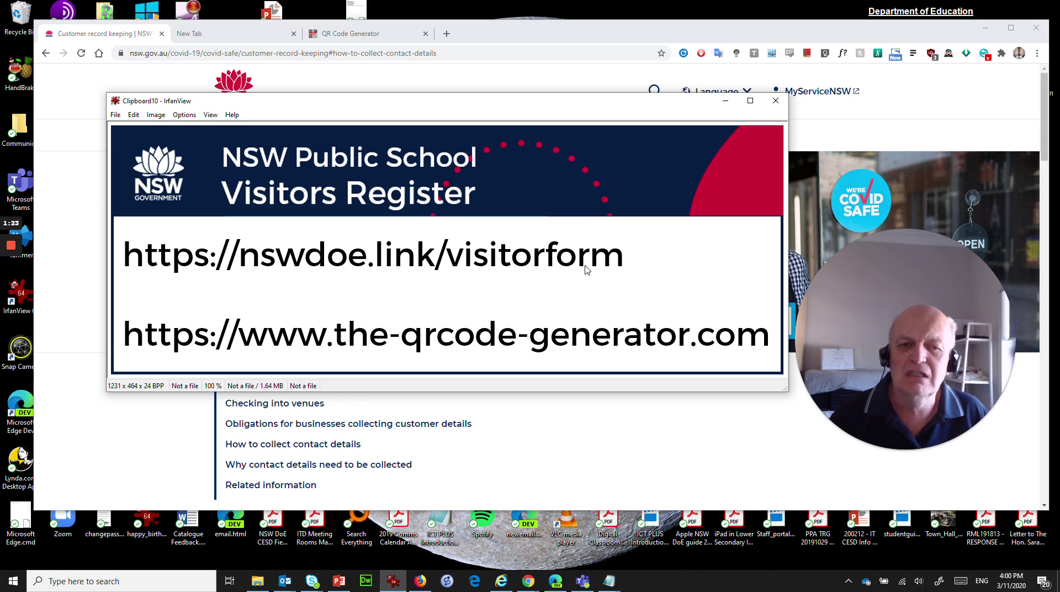
pyautogui.click(725, 101)
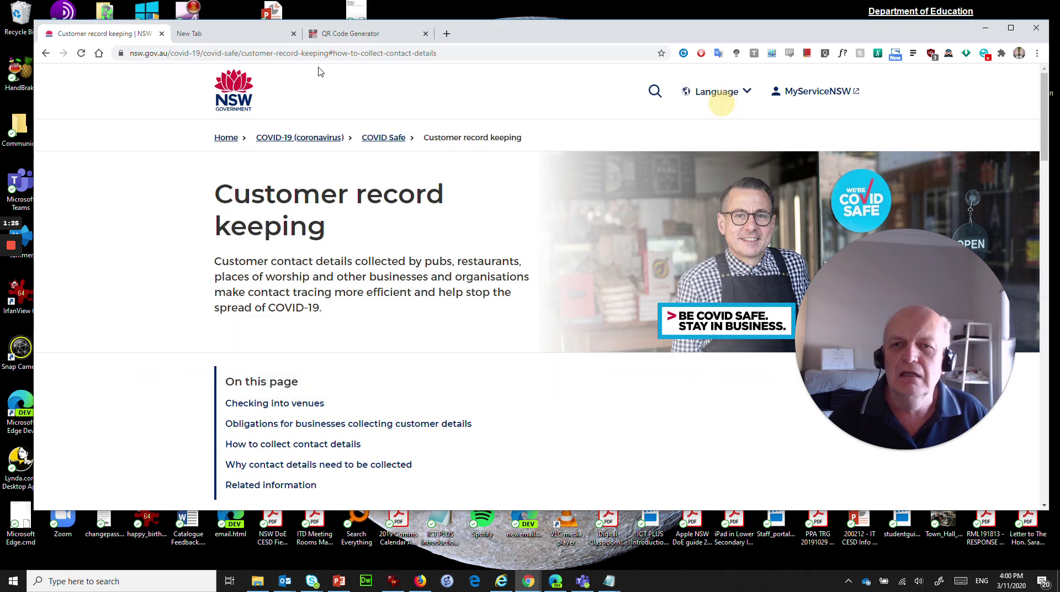
# Step: Load the nswdoe.link/visitorform link in the empty new tab
pyautogui.click(231, 38)
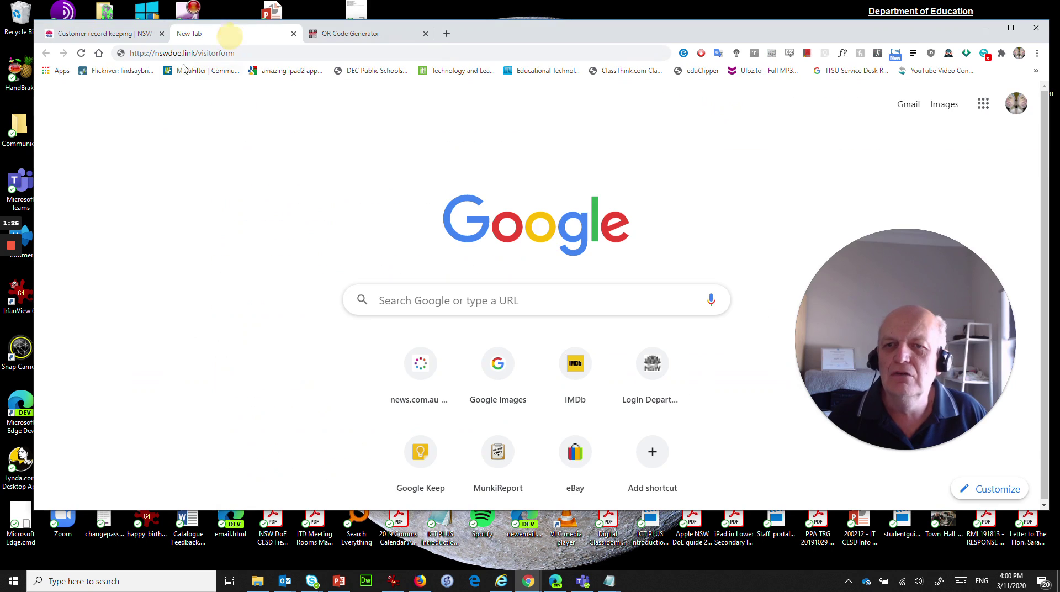
pyautogui.click(264, 55)
pyautogui.press('Return')
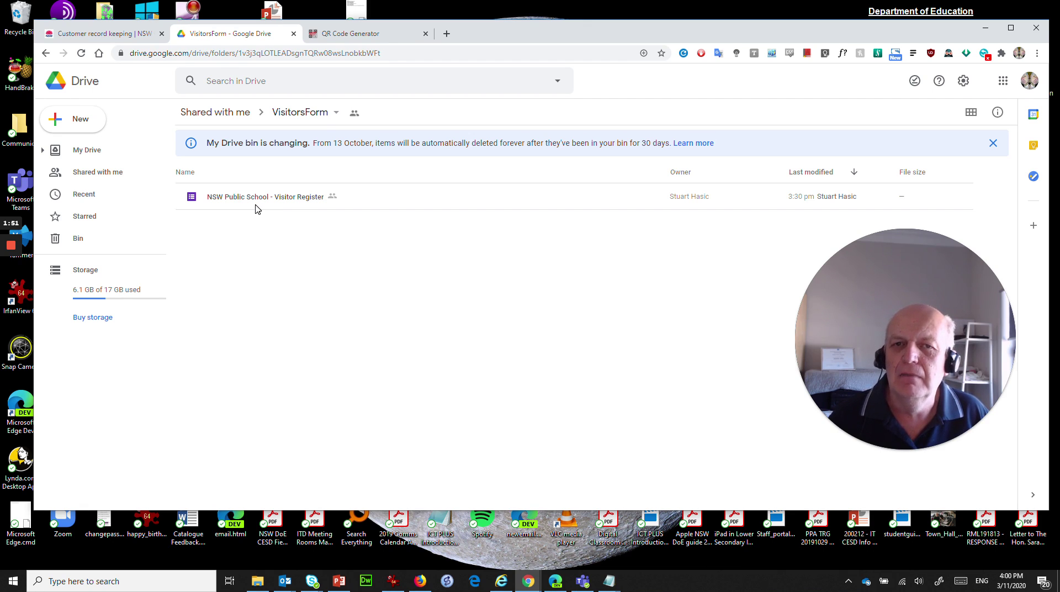
# Step: Open Google Drive in another tab, then return to VisitorsForm and select the Visitor Register form
pyautogui.click(447, 33)
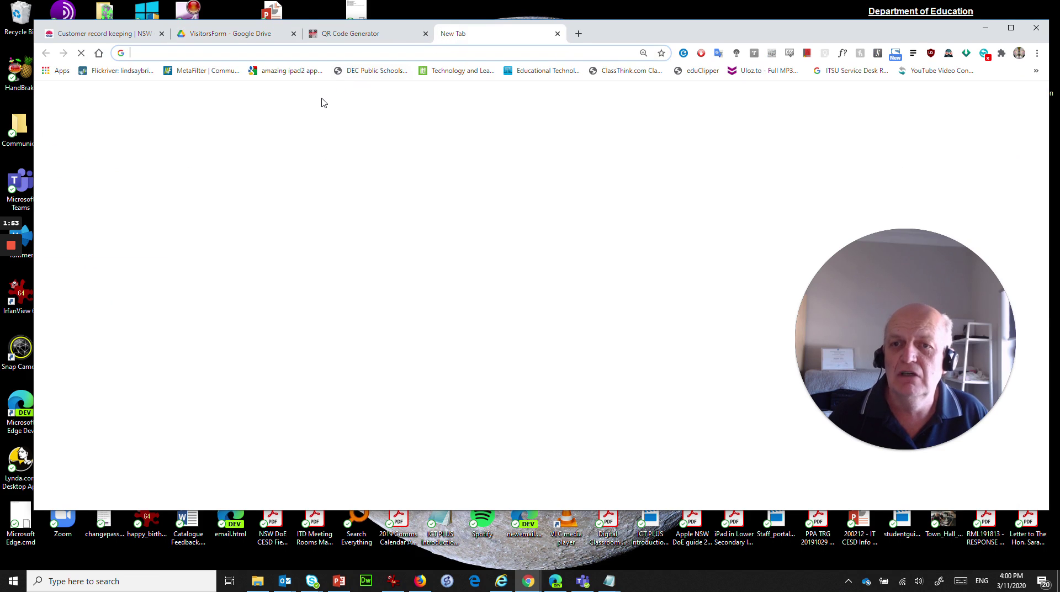
pyautogui.write('drive.g')
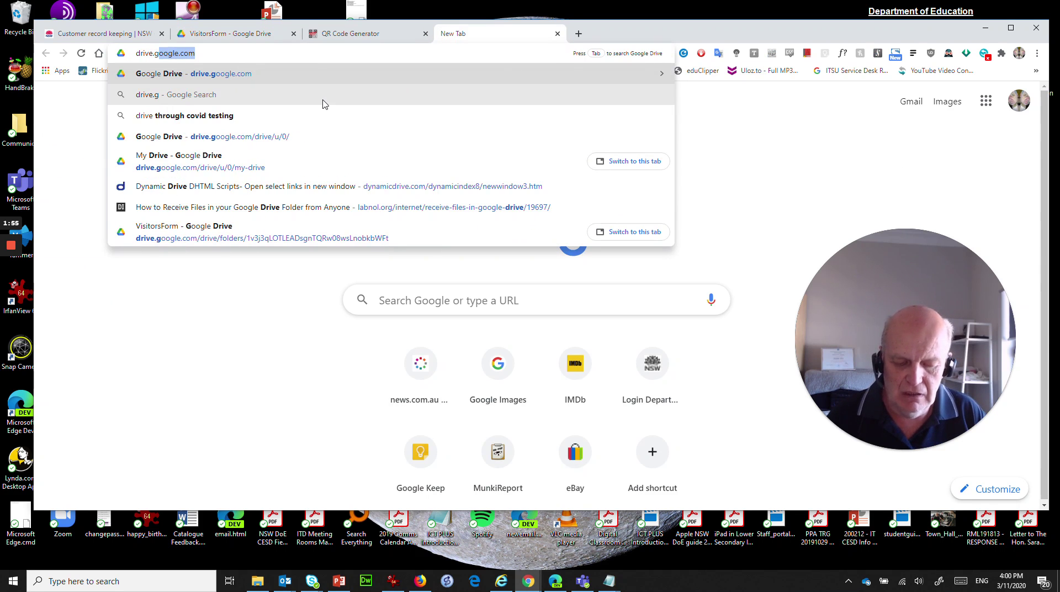
pyautogui.write('oogle')
pyautogui.press('Return')
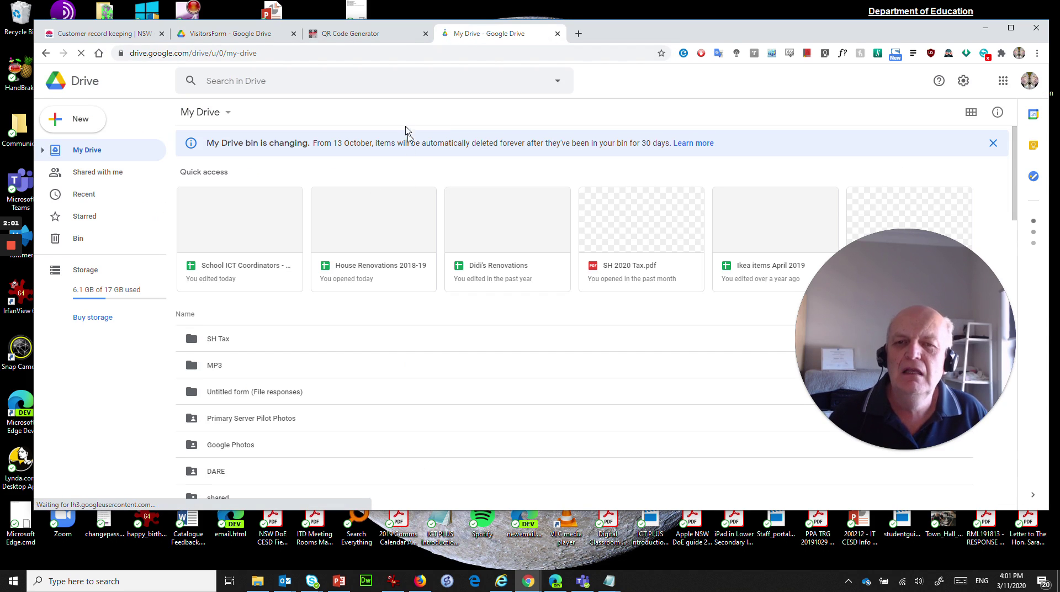
pyautogui.click(229, 31)
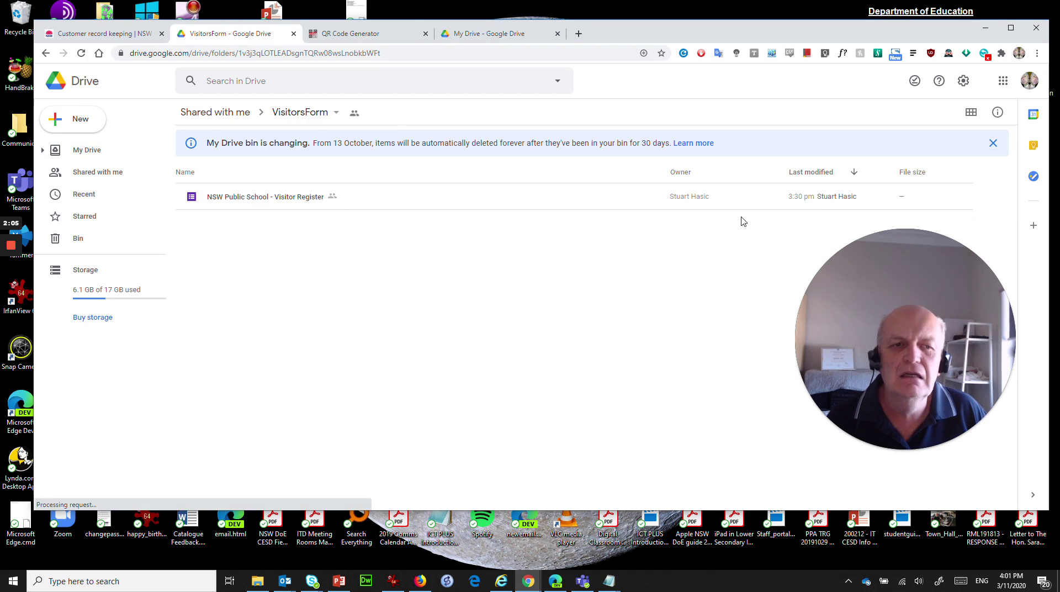
pyautogui.click(317, 200)
# Step: Make a copy of the NSW Public School - Visitor Register form, then switch to My Drive
pyautogui.rightClick(317, 200)
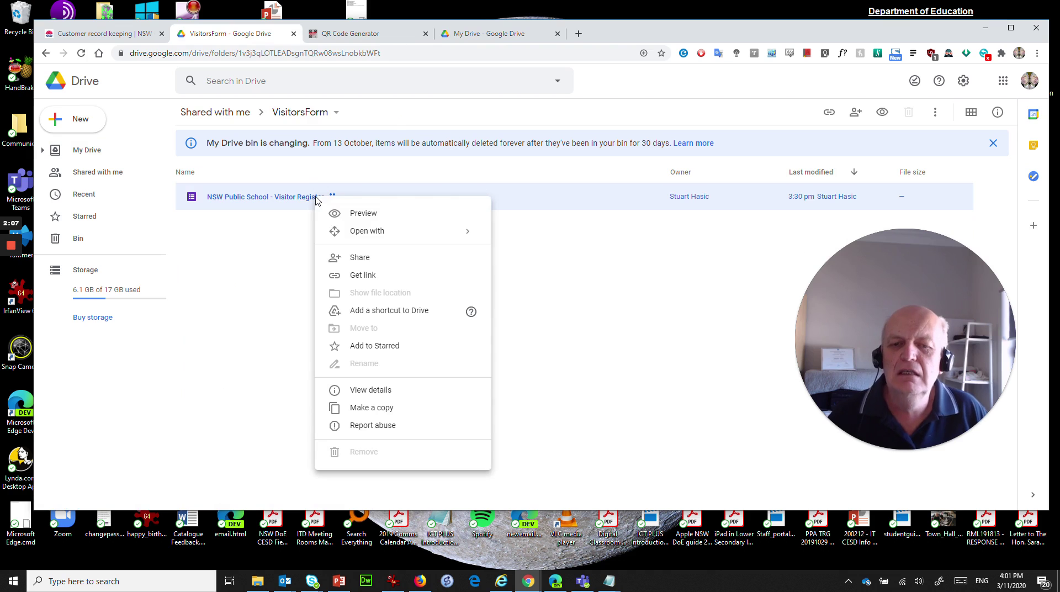
pyautogui.click(382, 409)
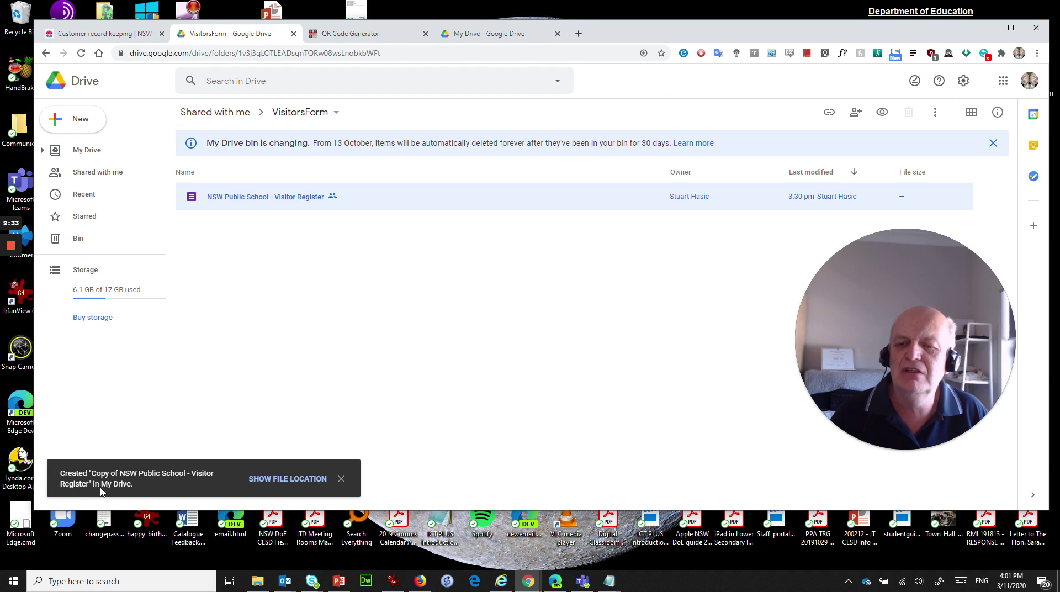
pyautogui.click(555, 237)
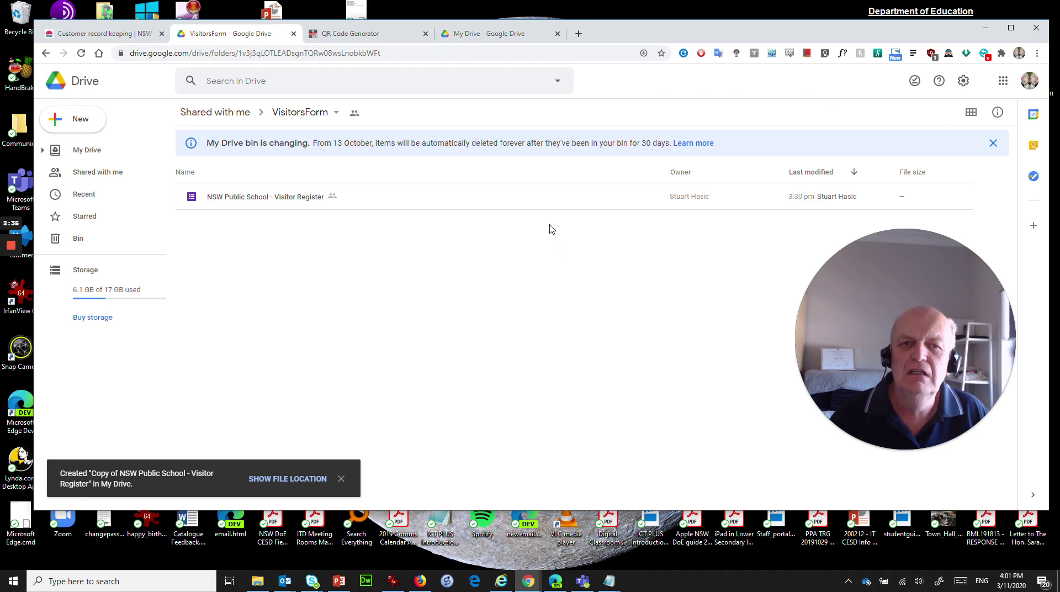
pyautogui.click(503, 33)
# Step: Rename the copy to 'NSW Public School - Visitor Register' by deleting 'Copy of', then open it
pyautogui.scroll(-3, 327, 315)
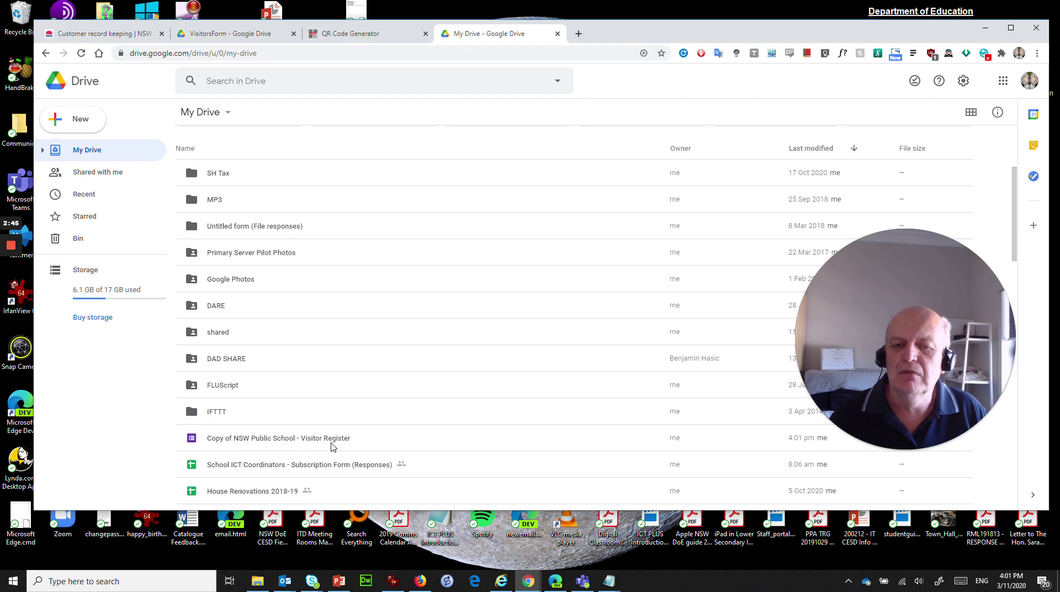
pyautogui.rightClick(323, 441)
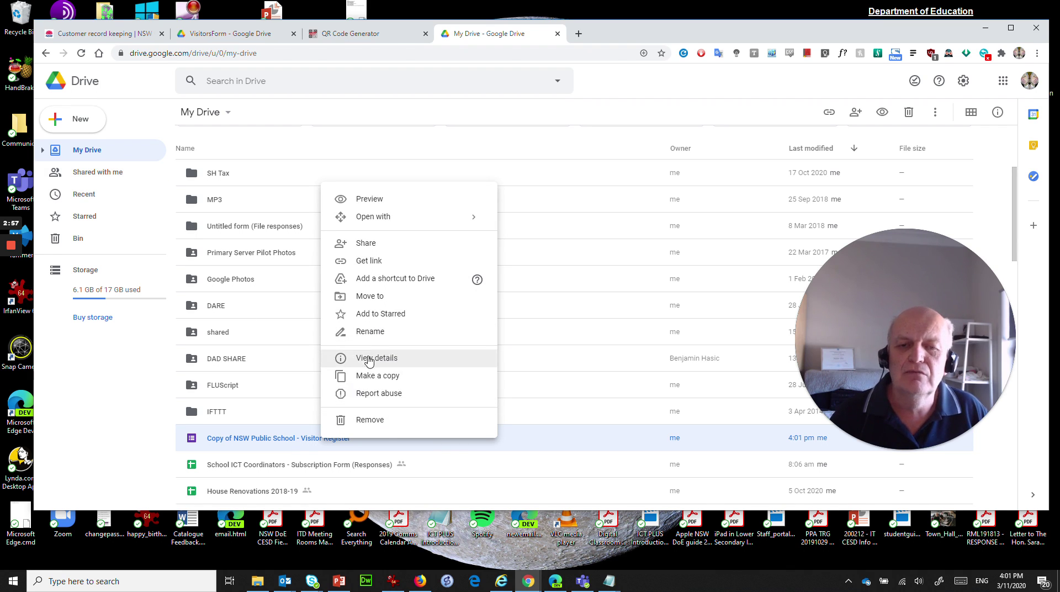
pyautogui.click(371, 332)
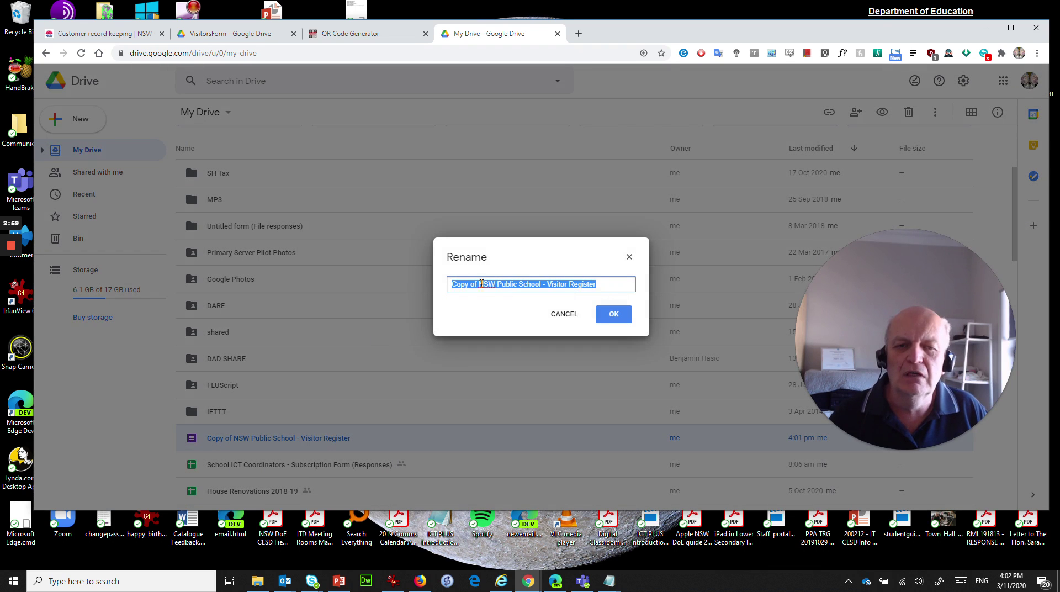
pyautogui.moveTo(479, 285); pyautogui.dragTo(359, 278)
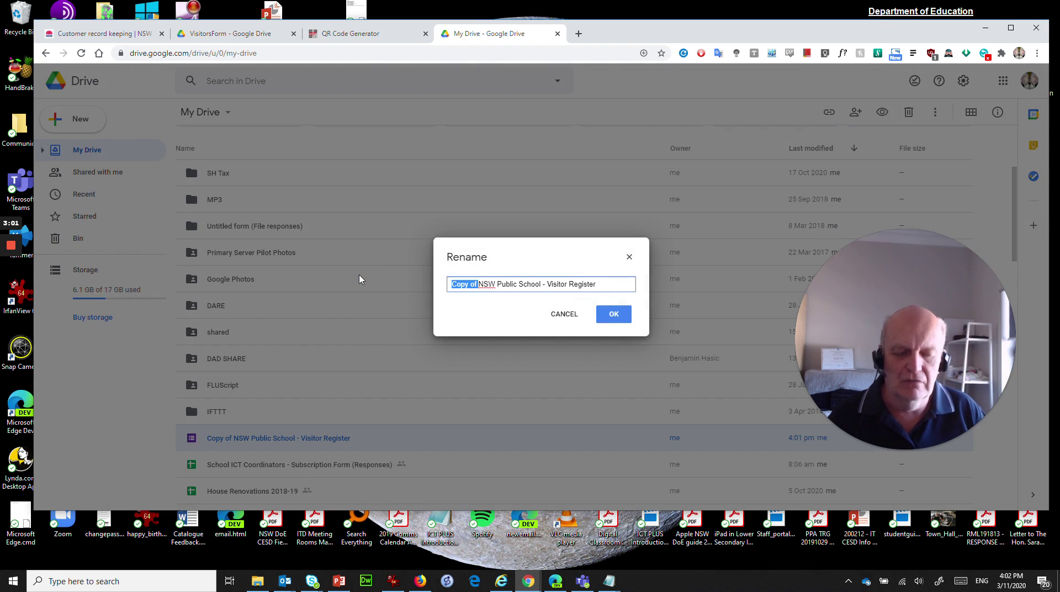
pyautogui.press('BackSpace')
pyautogui.click(612, 314)
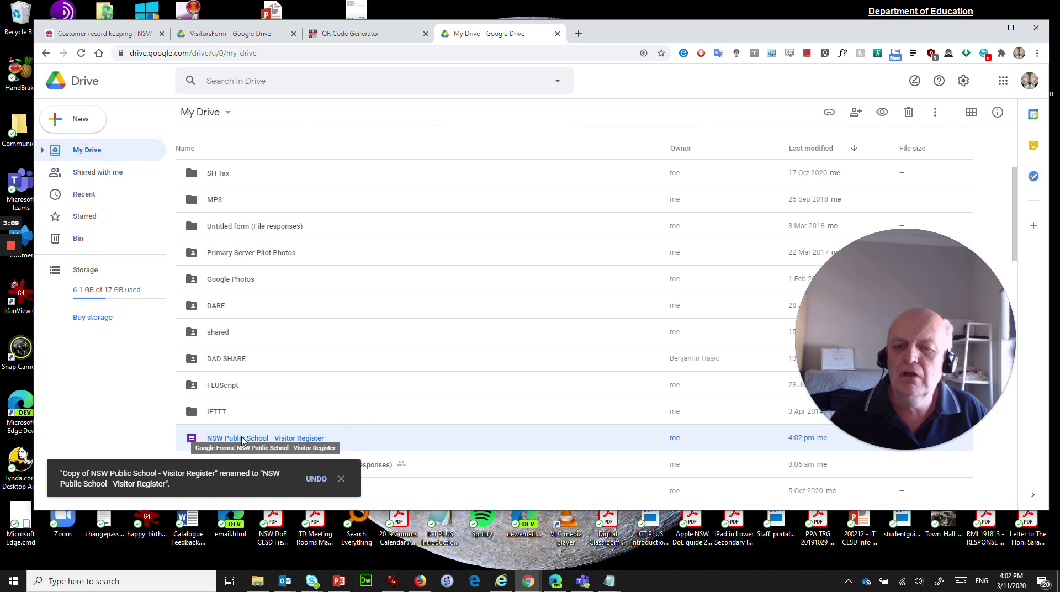
pyautogui.doubleClick(243, 440)
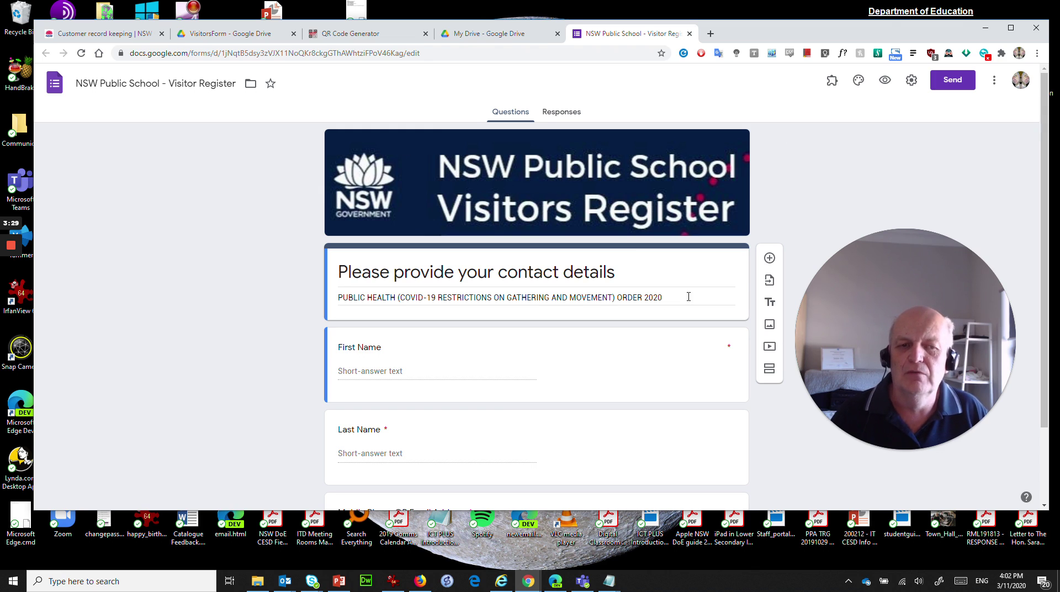
# Step: Scroll through the form's First Name, Last Name and Mobile Phone OR Email Address questions
pyautogui.scroll(-1, 393, 346)
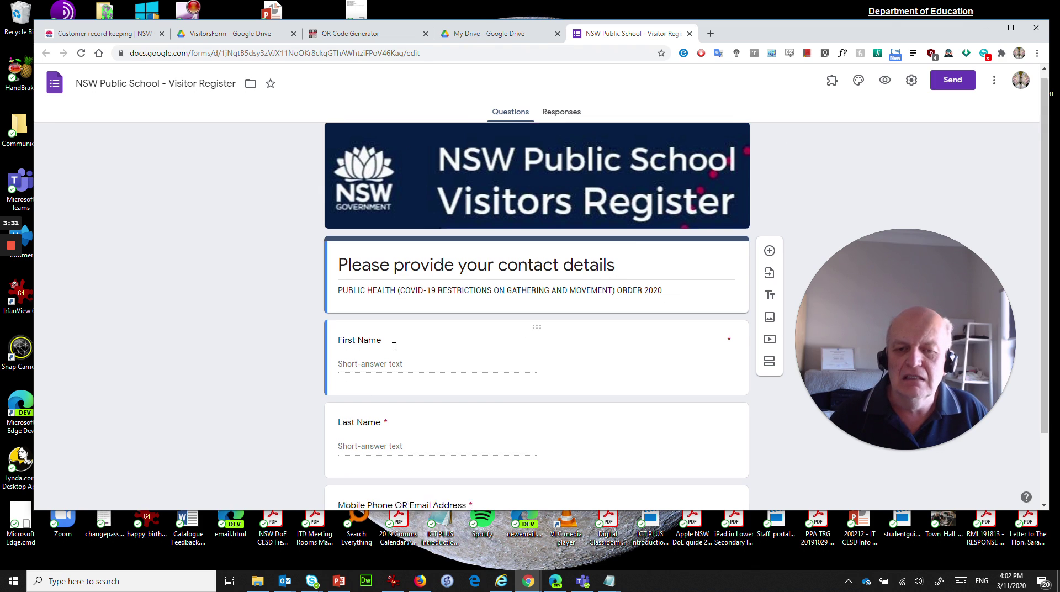
pyautogui.scroll(-3, 394, 347)
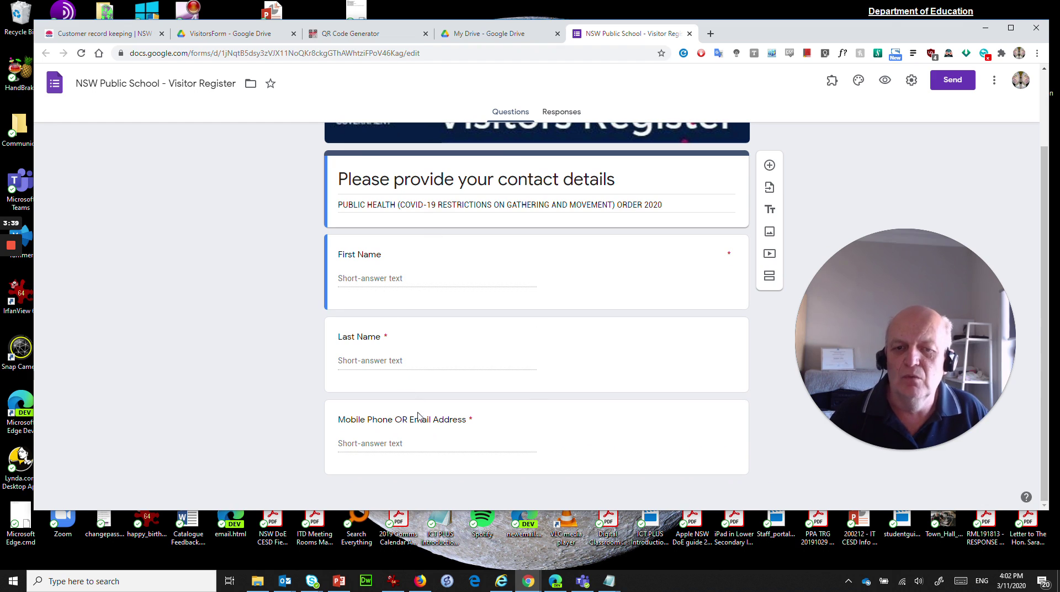
pyautogui.scroll(3, 433, 432)
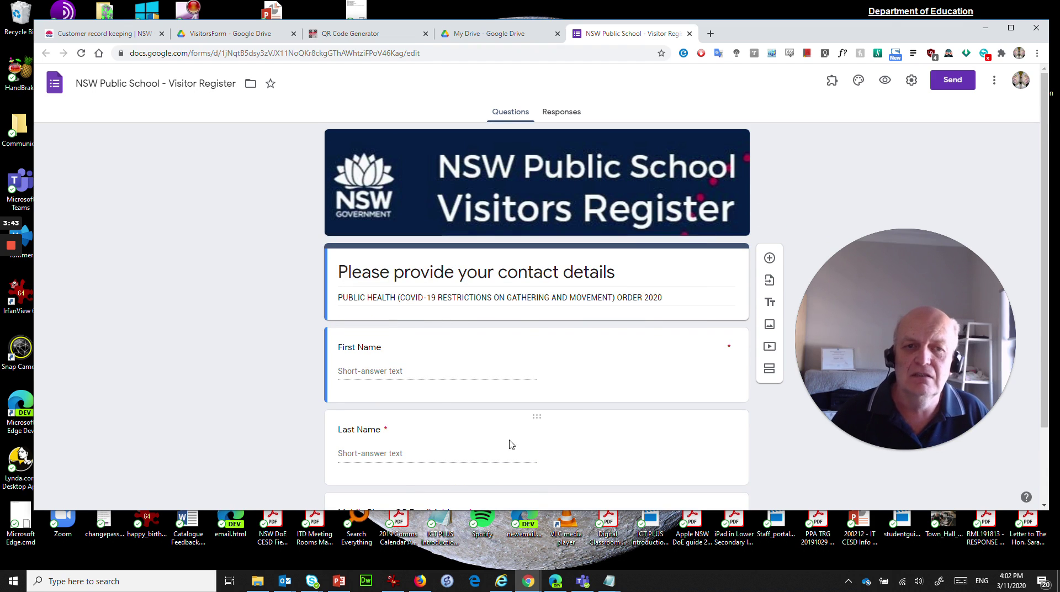
pyautogui.scroll(-3, 471, 360)
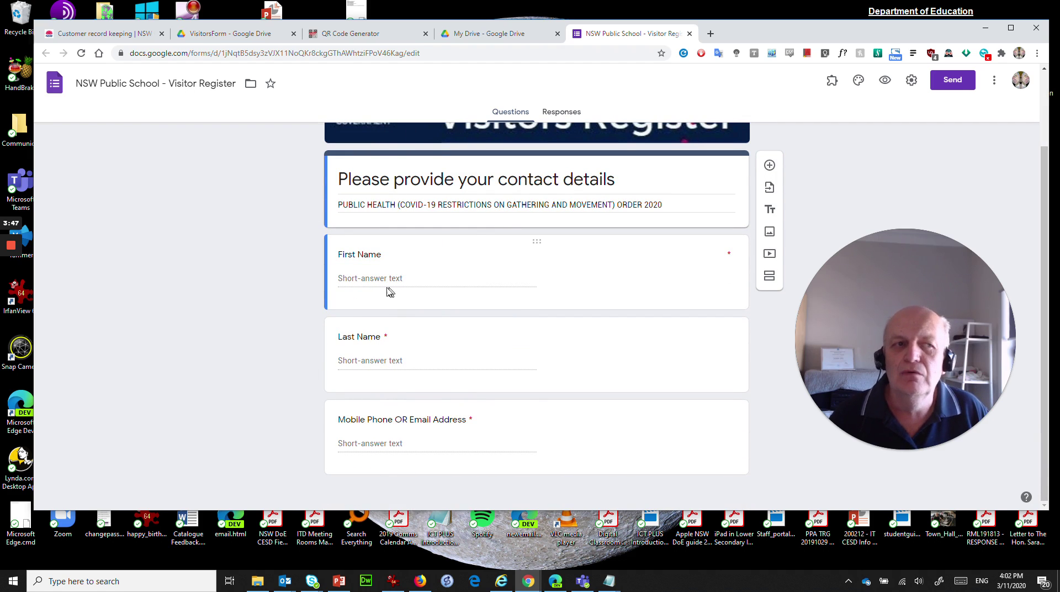
# Step: Copy the form's shareable link, close the form, and bring back the Visitors Register image
pyautogui.click(949, 89)
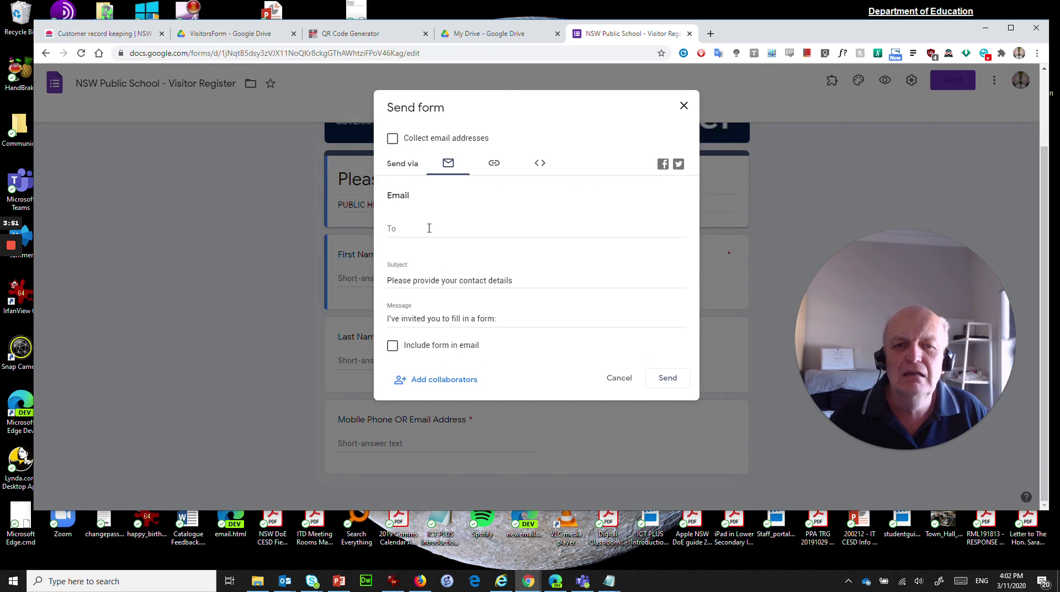
pyautogui.click(496, 164)
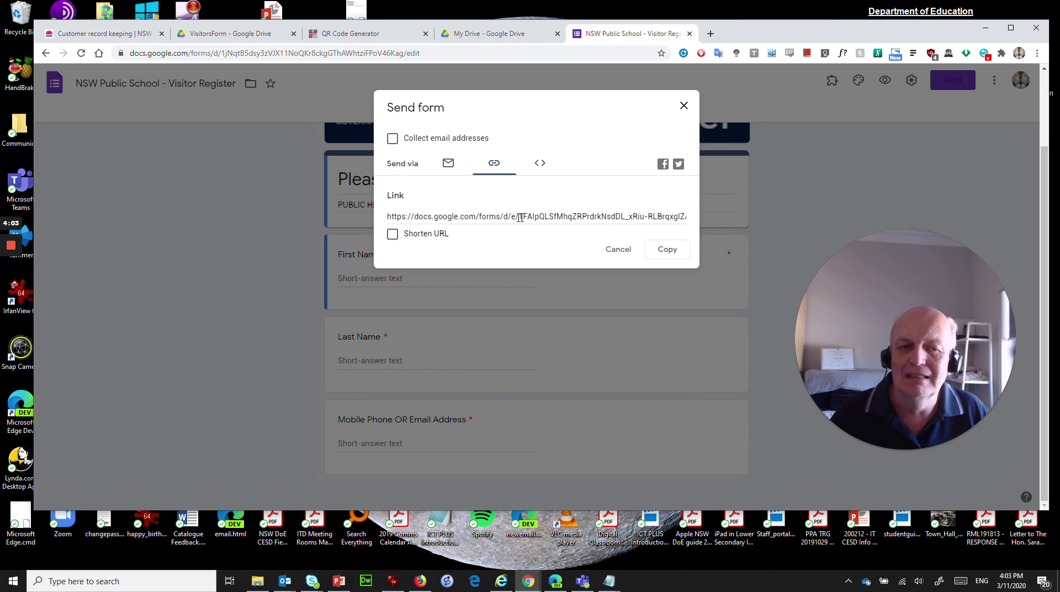
pyautogui.click(671, 252)
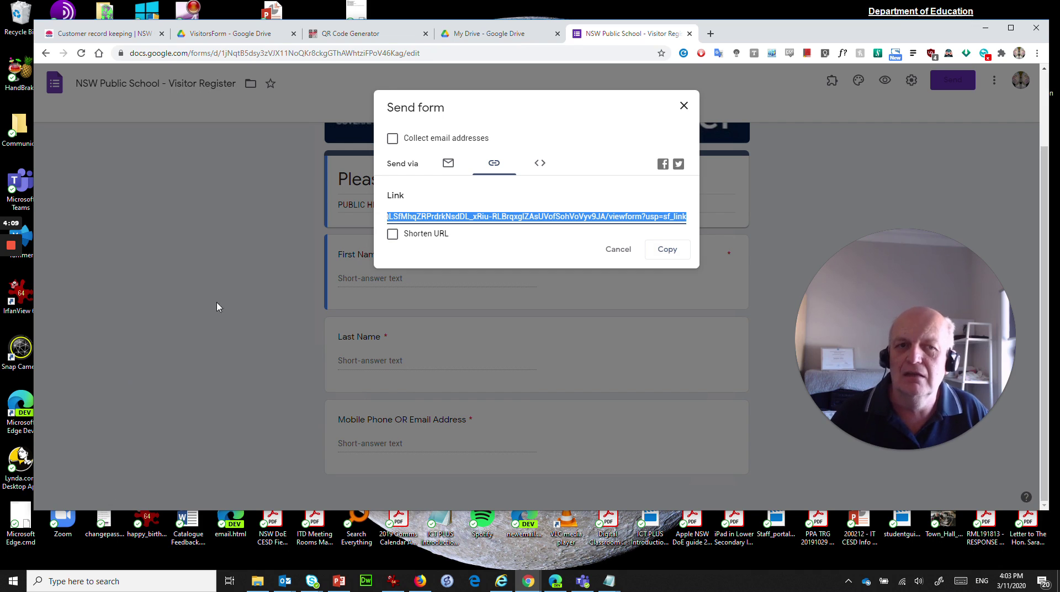
pyautogui.click(683, 107)
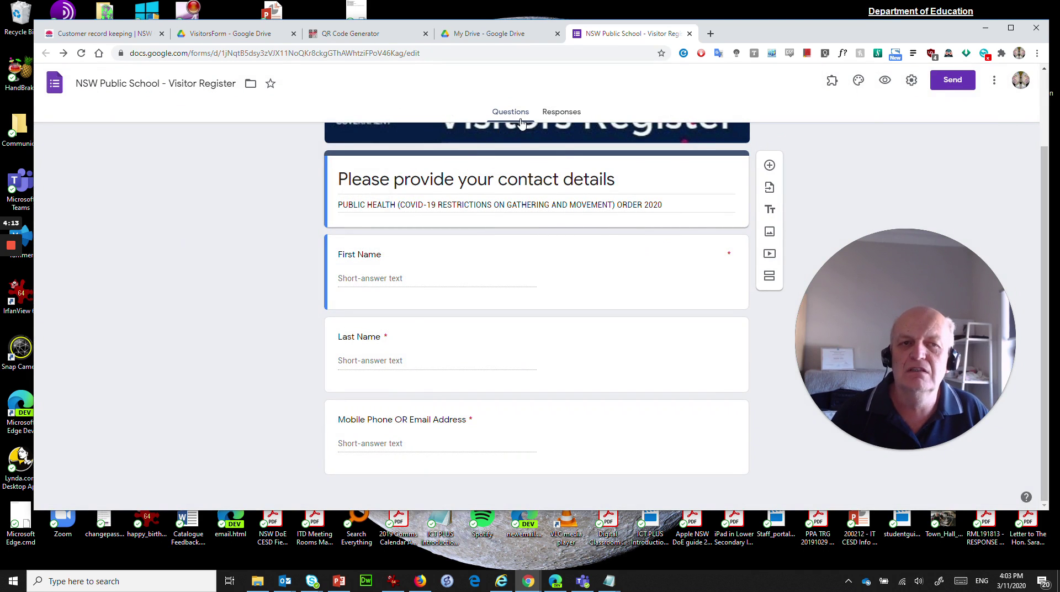
pyautogui.click(689, 34)
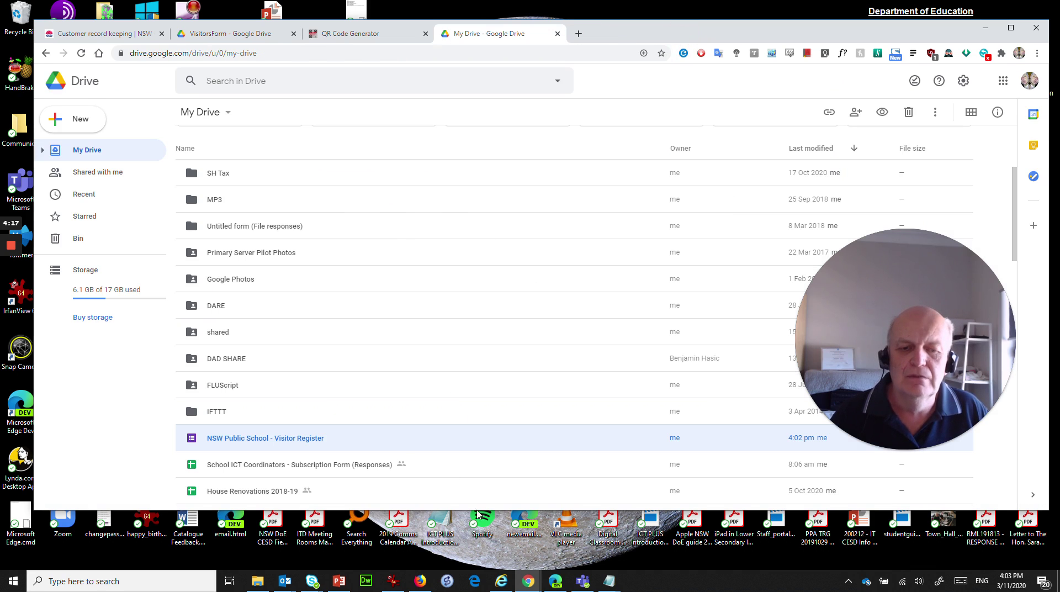
pyautogui.click(393, 580)
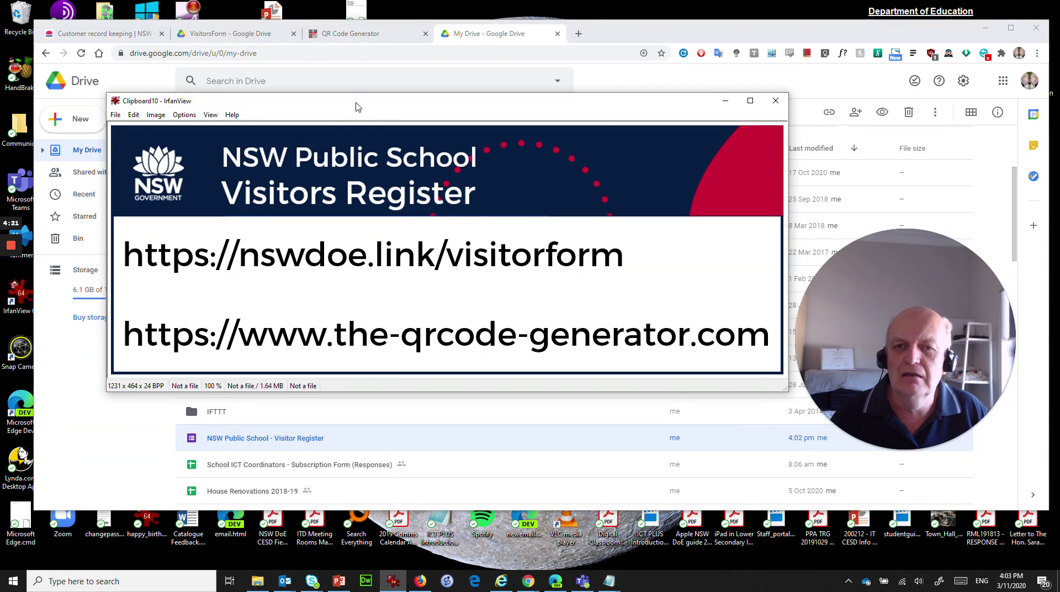
# Step: Reposition and minimise the IrfanView banner window, then switch to the QR Code Generator page
pyautogui.moveTo(358, 102); pyautogui.dragTo(380, 87)
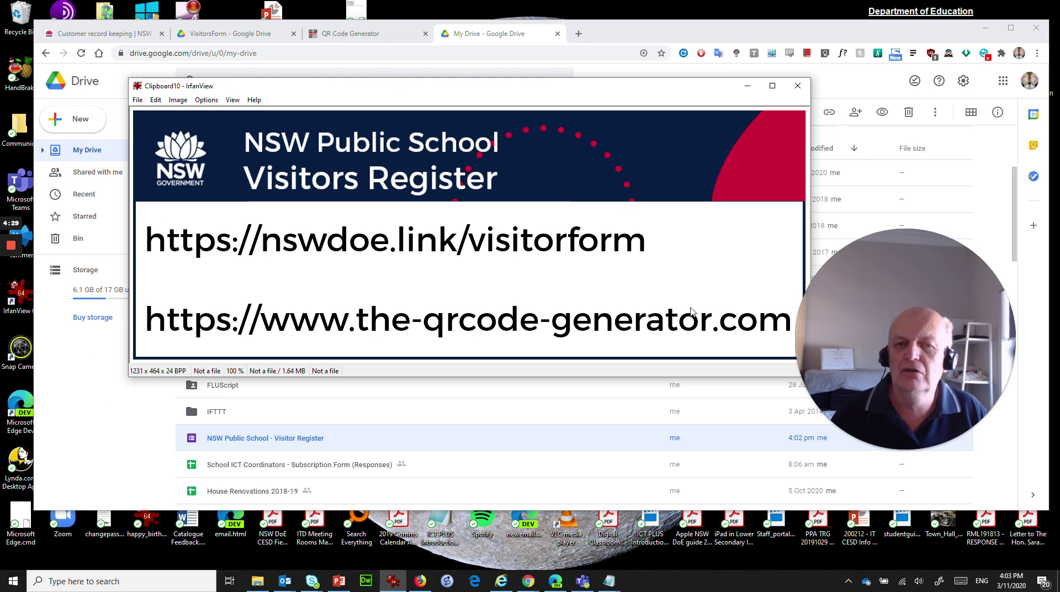
pyautogui.moveTo(622, 90); pyautogui.dragTo(601, 95)
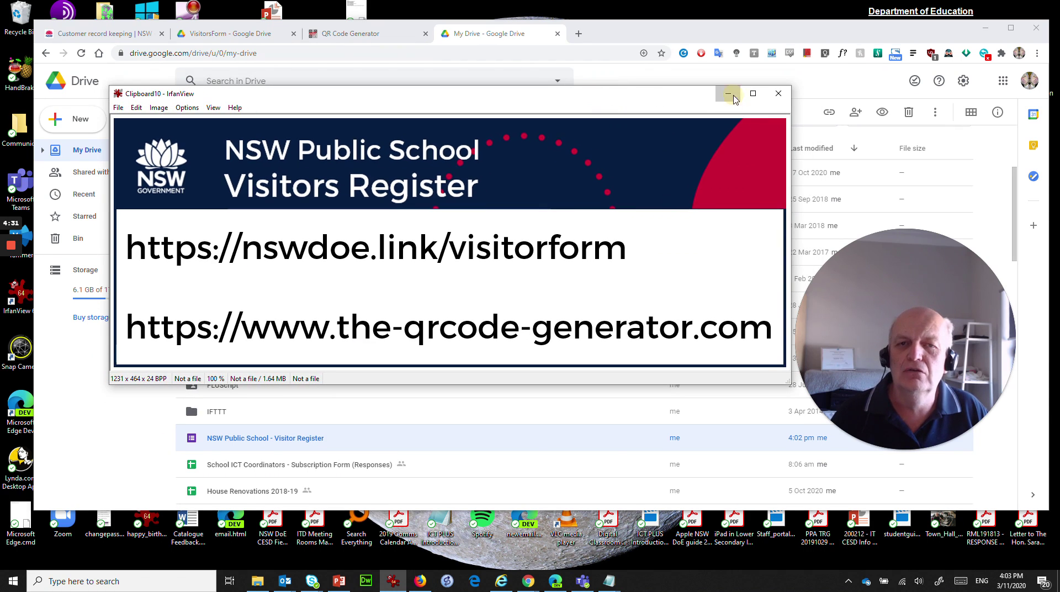
pyautogui.click(731, 94)
pyautogui.click(358, 32)
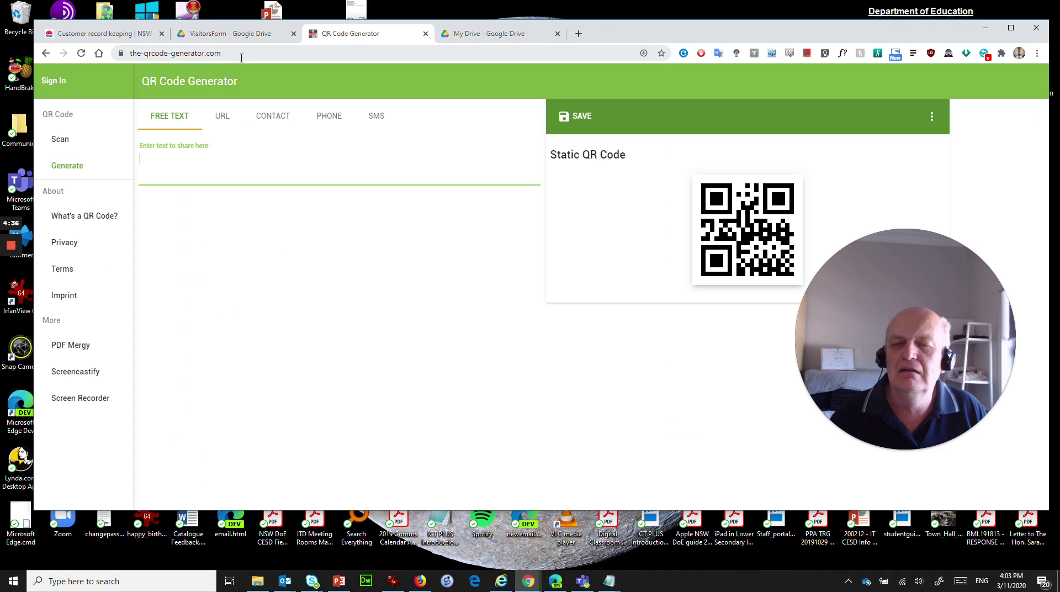
# Step: Paste the Google Forms link into the URL generator to create a static QR code
pyautogui.click(168, 159)
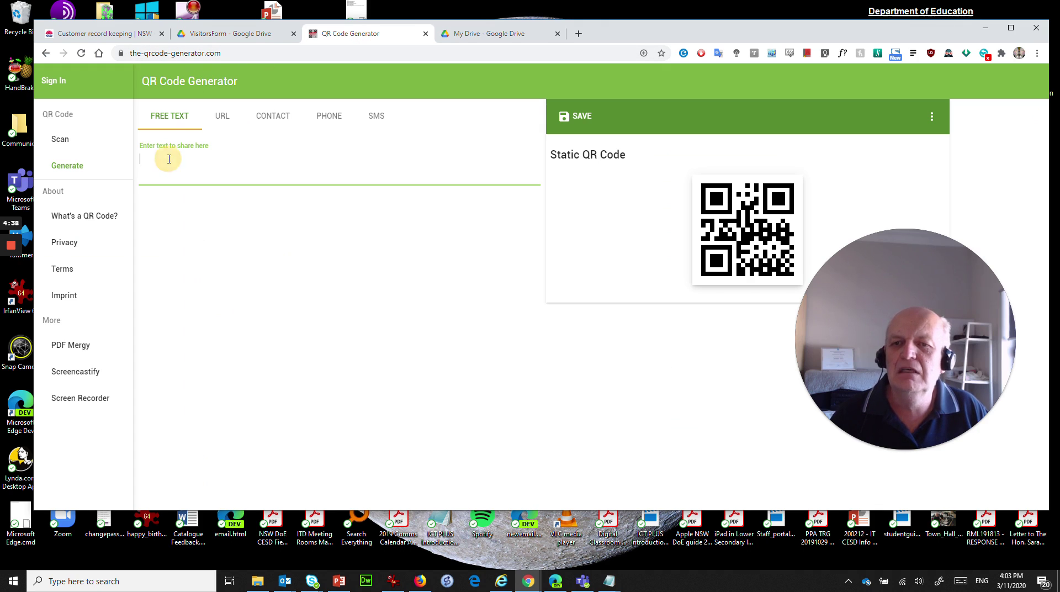
pyautogui.click(226, 118)
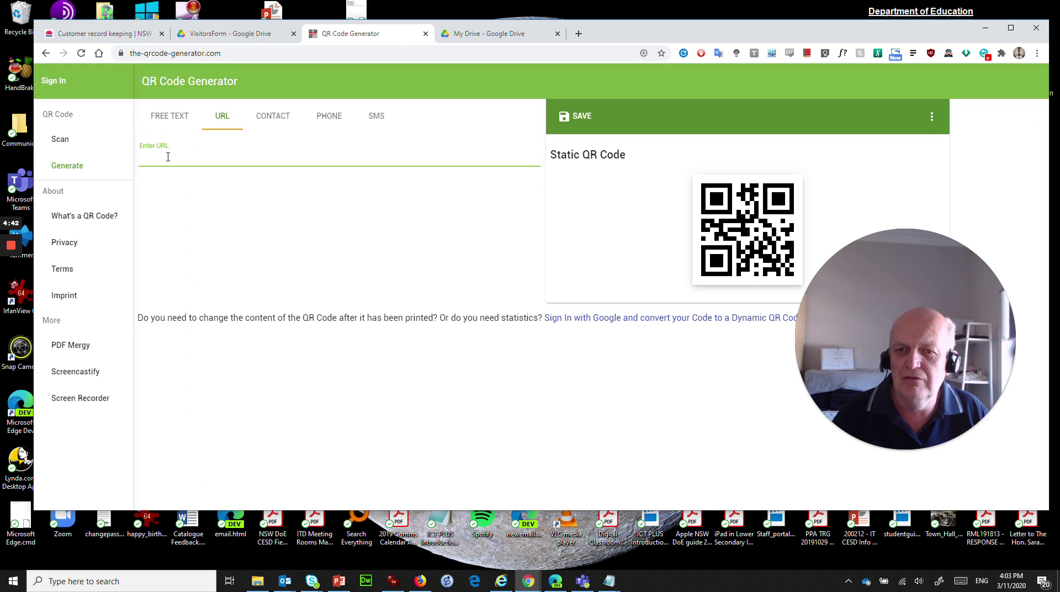
pyautogui.hotkey('ctrl', 'v')
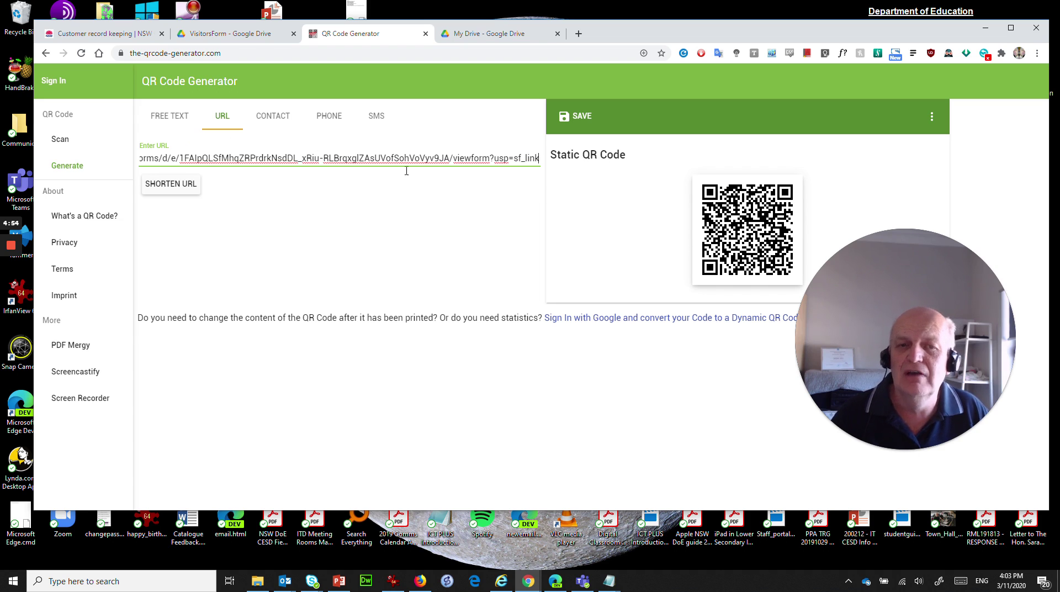
pyautogui.click(577, 115)
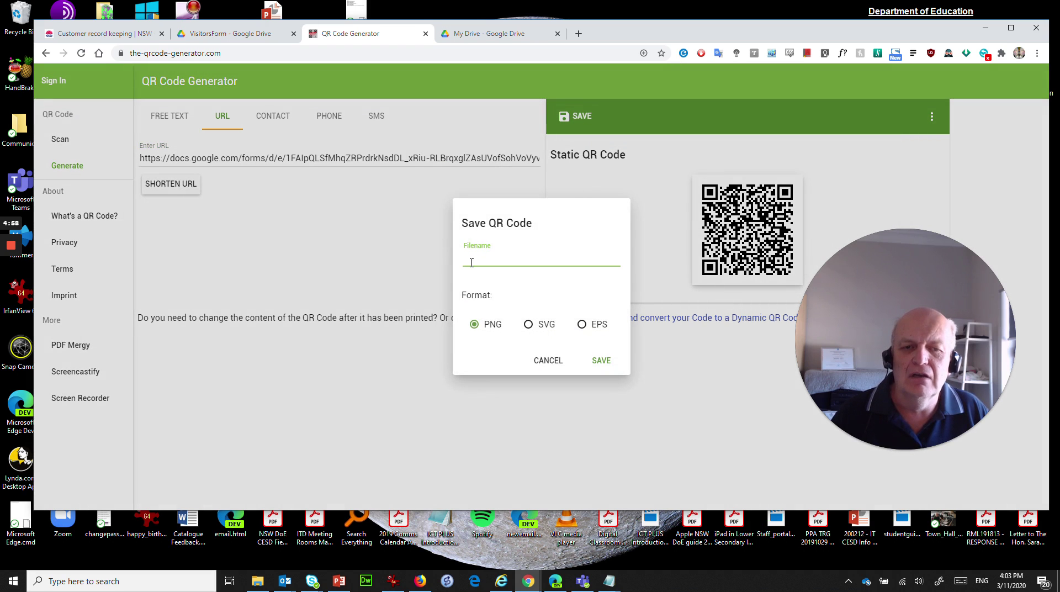
# Step: Save the QR code as a PNG file named QRforvisitorsform
pyautogui.click(475, 258)
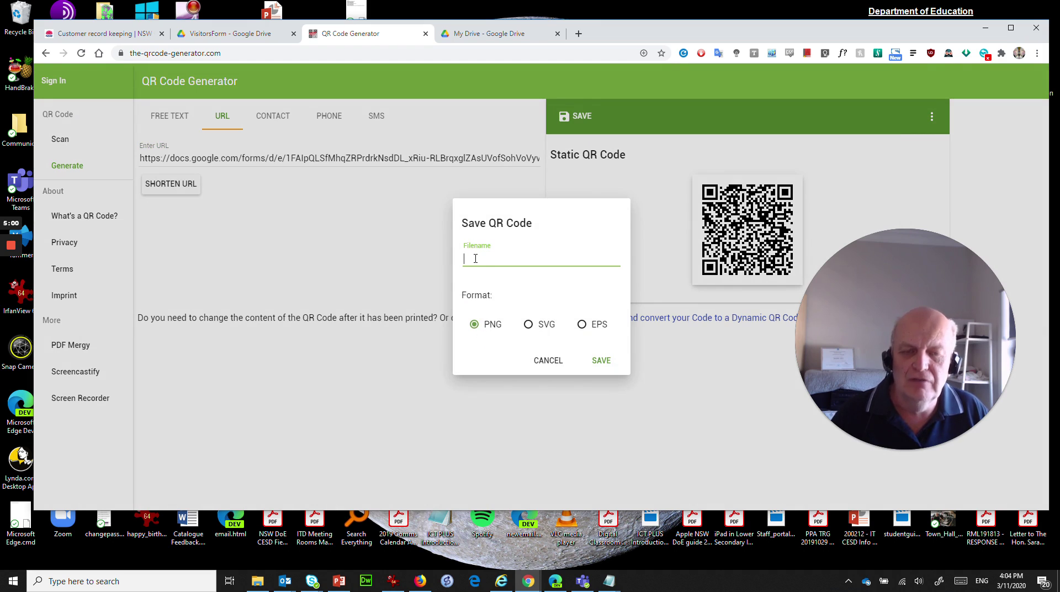
pyautogui.write('QR')
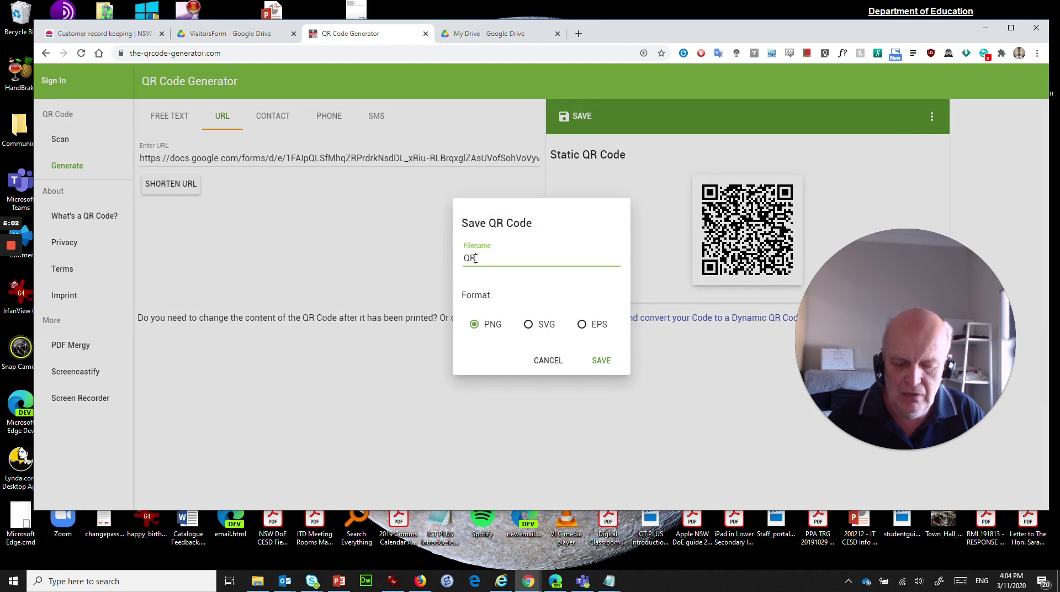
pyautogui.write('for')
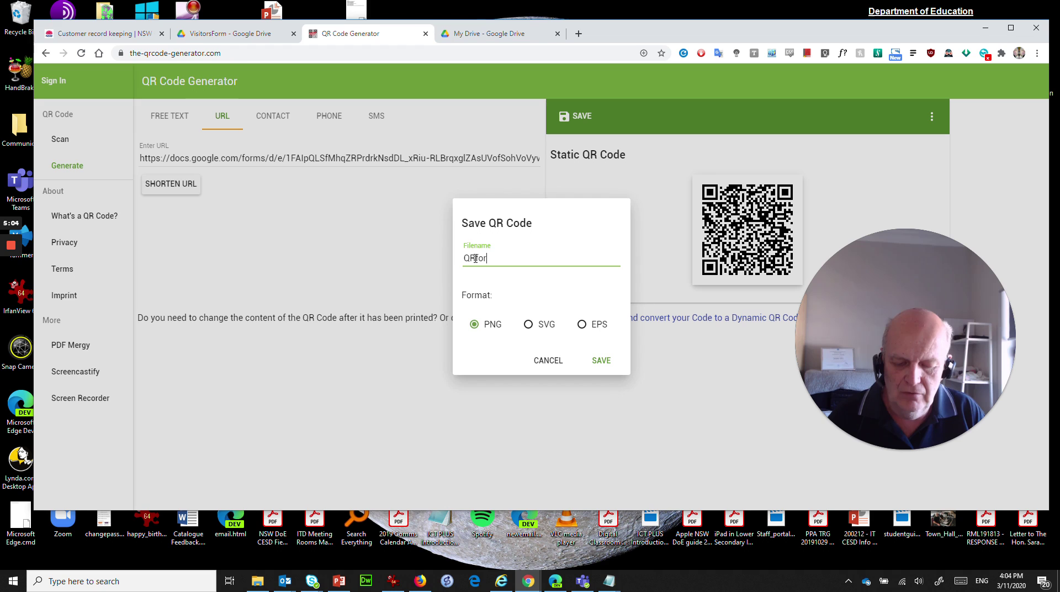
pyautogui.write('visi')
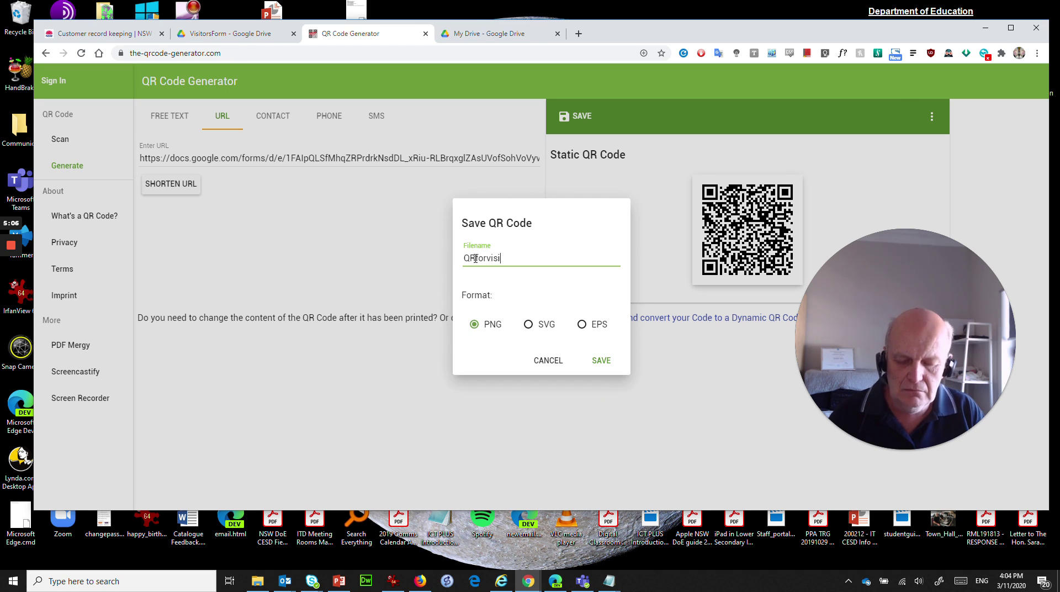
pyautogui.write('tors')
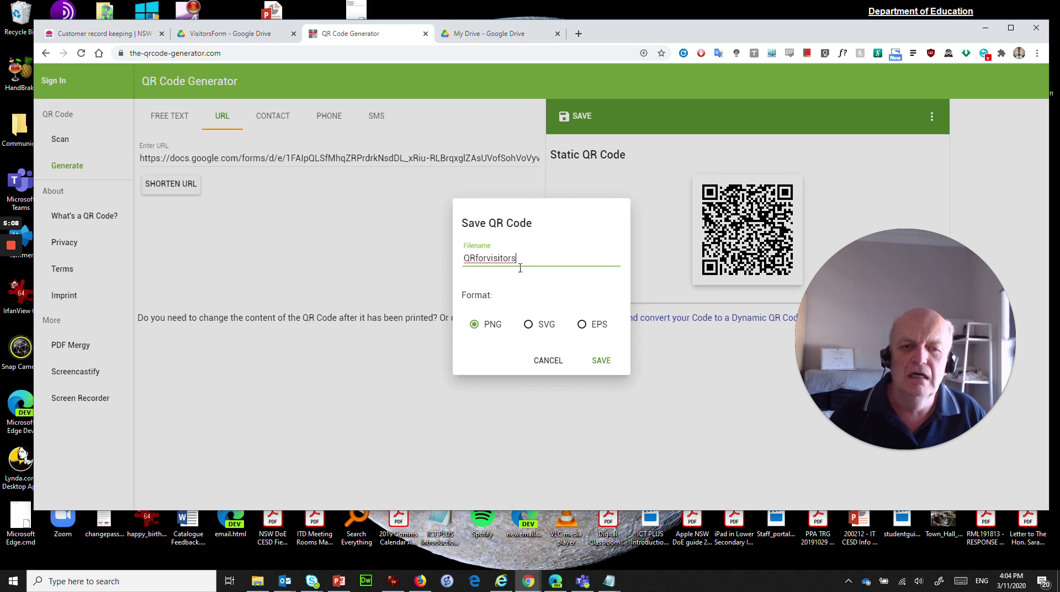
pyautogui.write('from')
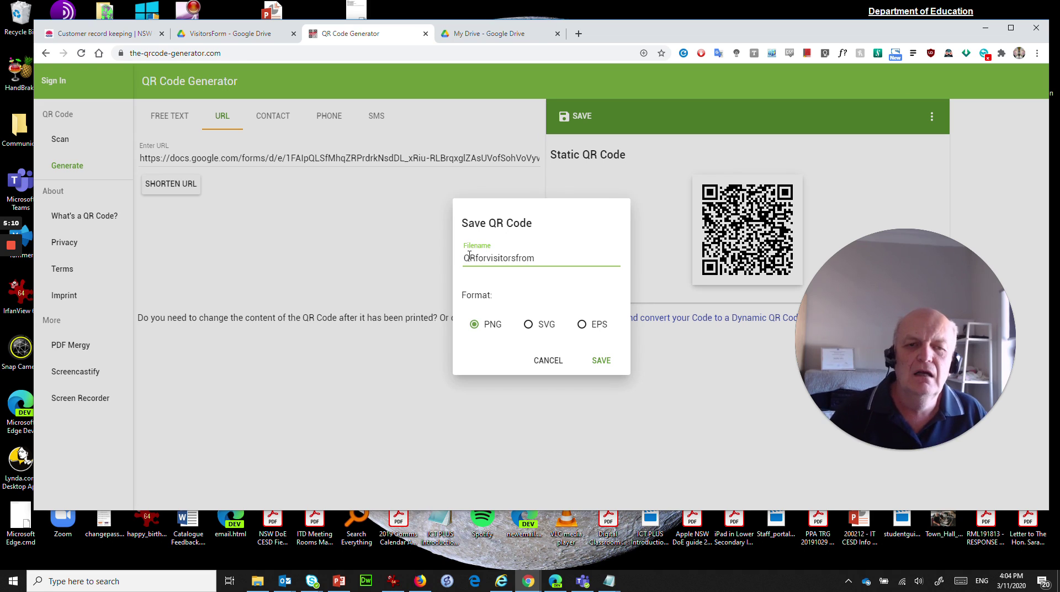
pyautogui.press('BackSpace')
pyautogui.press('BackSpace')
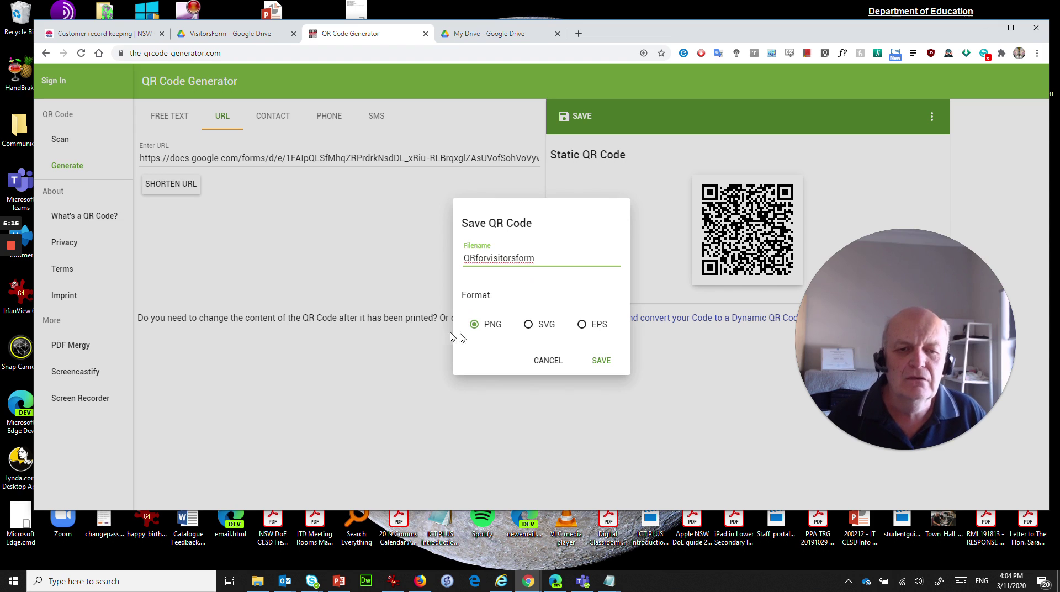
pyautogui.click(603, 362)
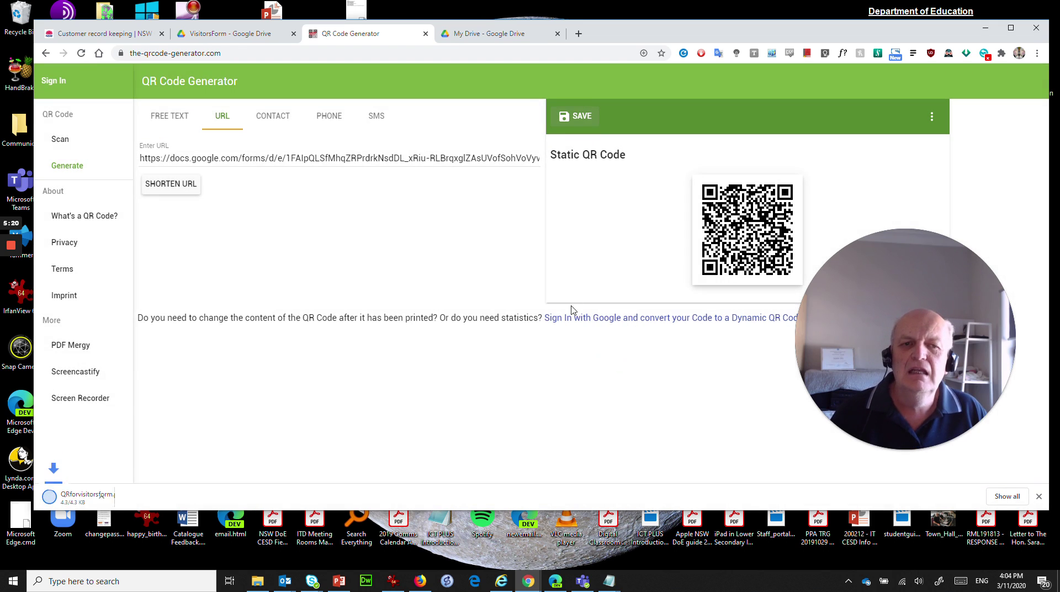
# Step: Open QRforvisitorsform.png from the Downloads folder in File Explorer
pyautogui.click(257, 581)
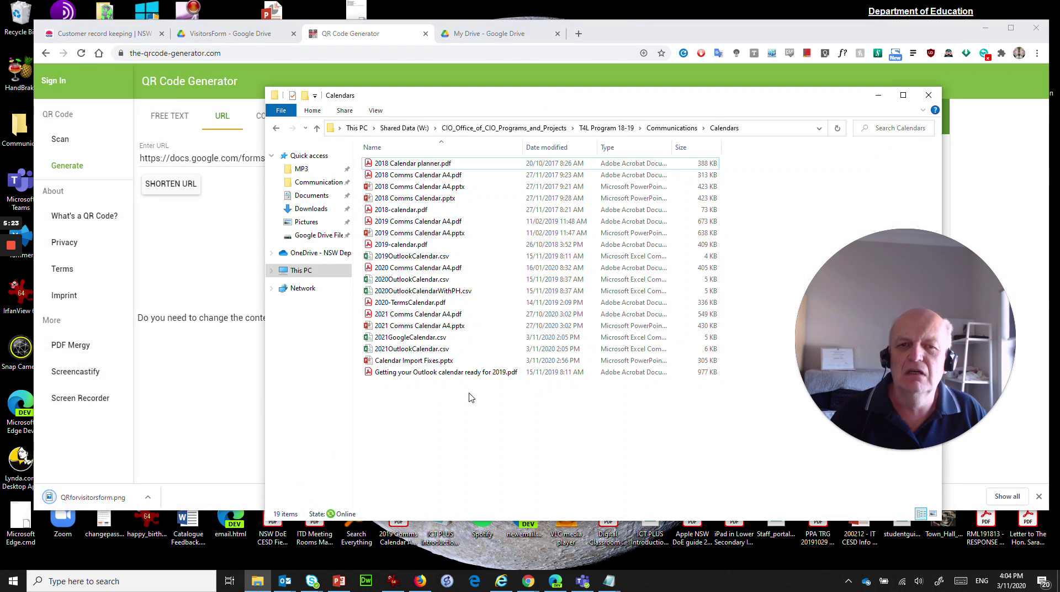
pyautogui.click(310, 208)
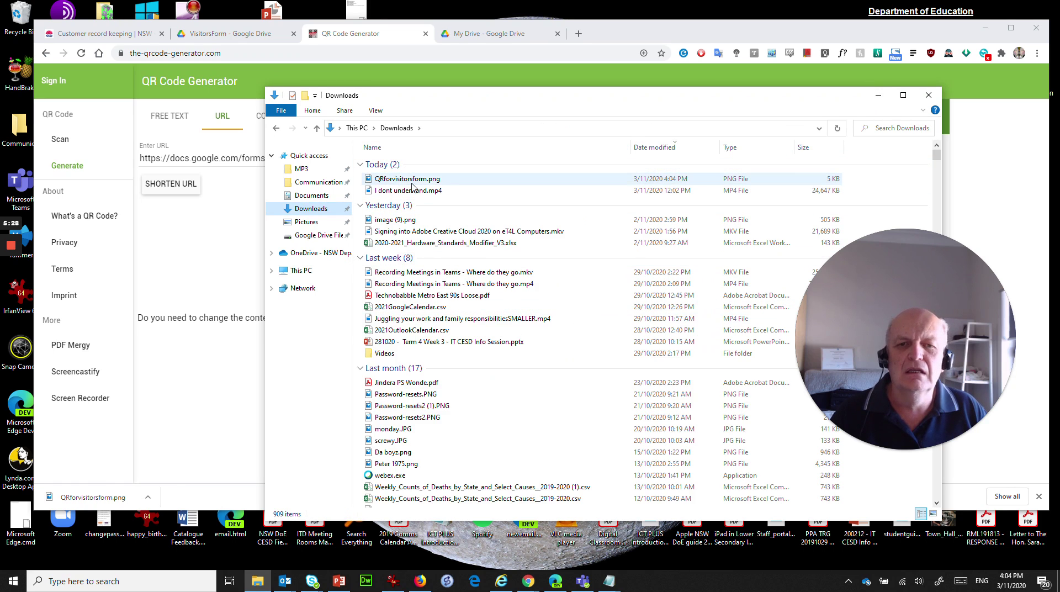
pyautogui.click(411, 181)
pyautogui.doubleClick(411, 181)
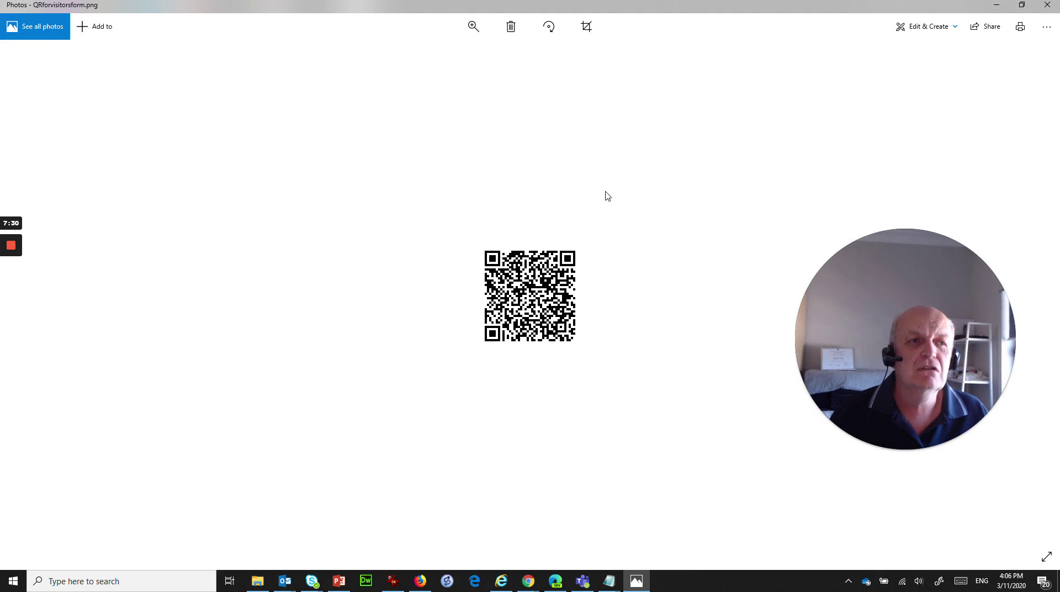
# Step: Minimise the Photos viewer showing the QR code to return to Downloads
pyautogui.click(997, 6)
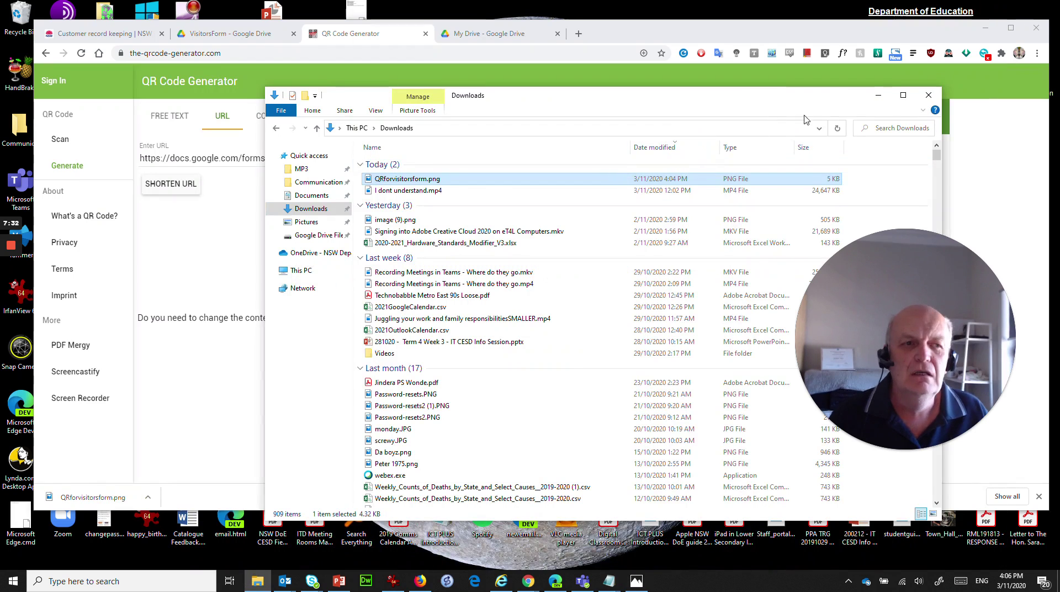
# Step: Return to My Drive and open the NSW Public School - Visitor Register form
pyautogui.click(879, 95)
pyautogui.click(490, 33)
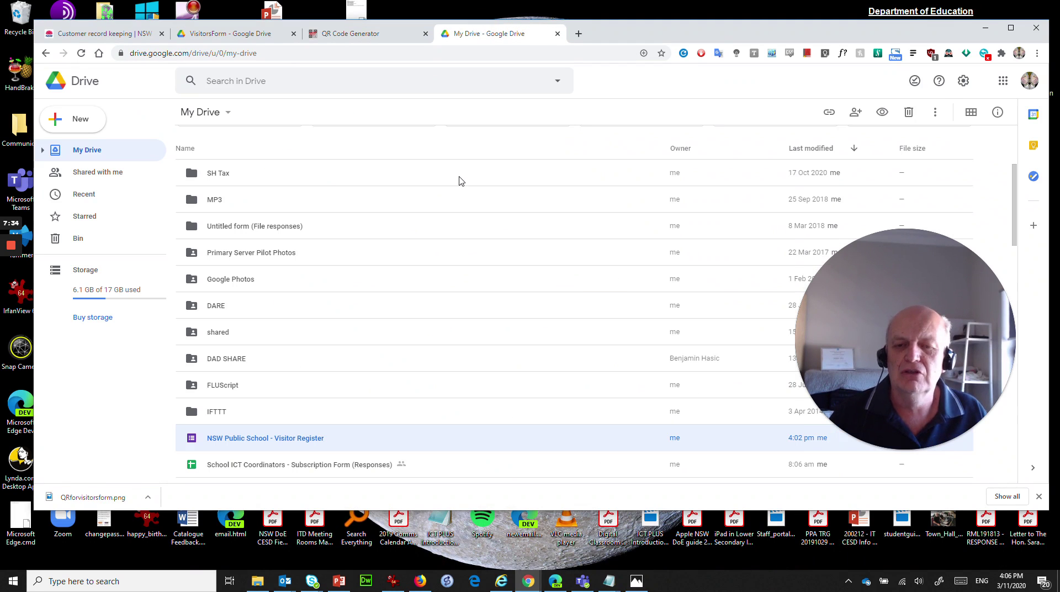
pyautogui.scroll(-2, 425, 265)
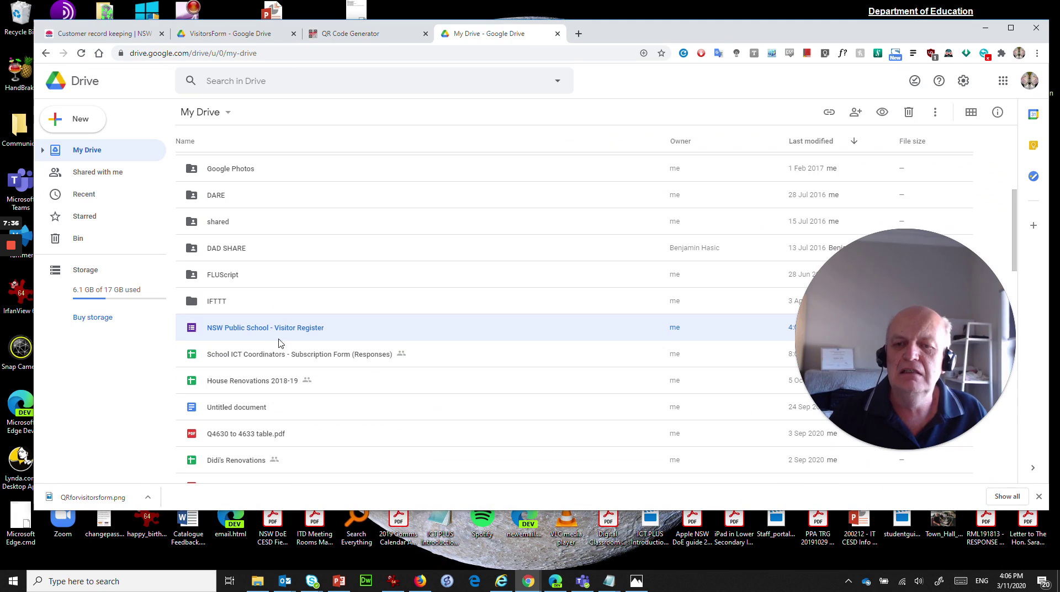
pyautogui.doubleClick(252, 328)
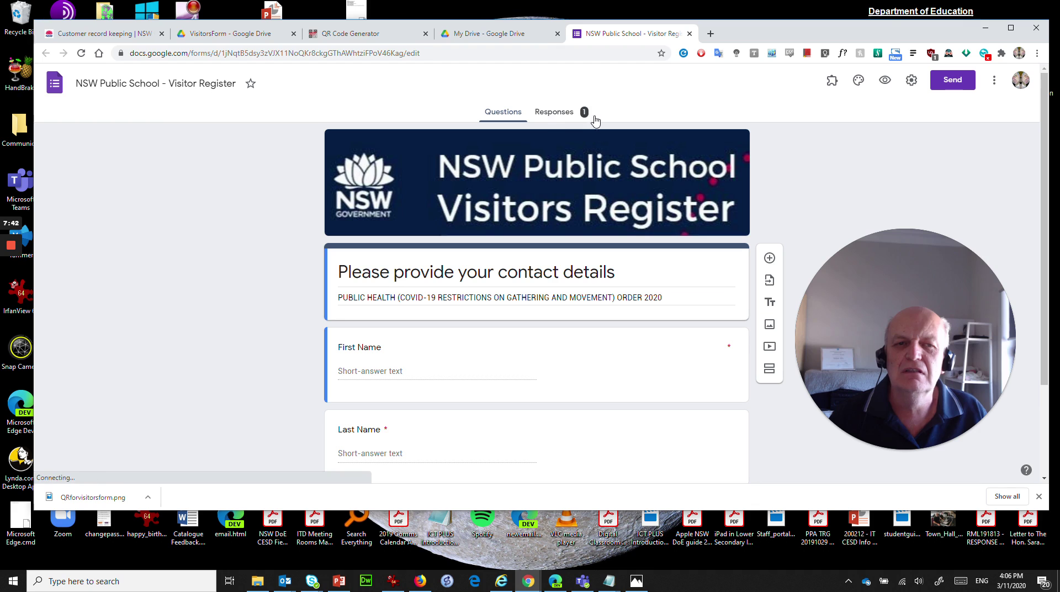
# Step: Check the single test response, then link the form to a new responses spreadsheet
pyautogui.click(559, 114)
pyautogui.scroll(-2, 293, 273)
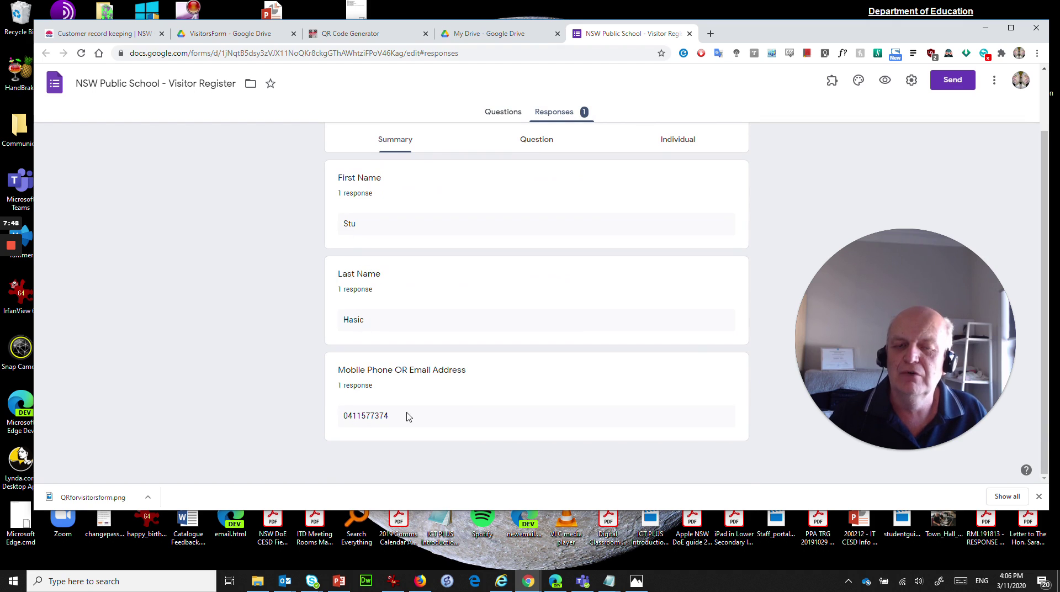
pyautogui.scroll(2, 451, 380)
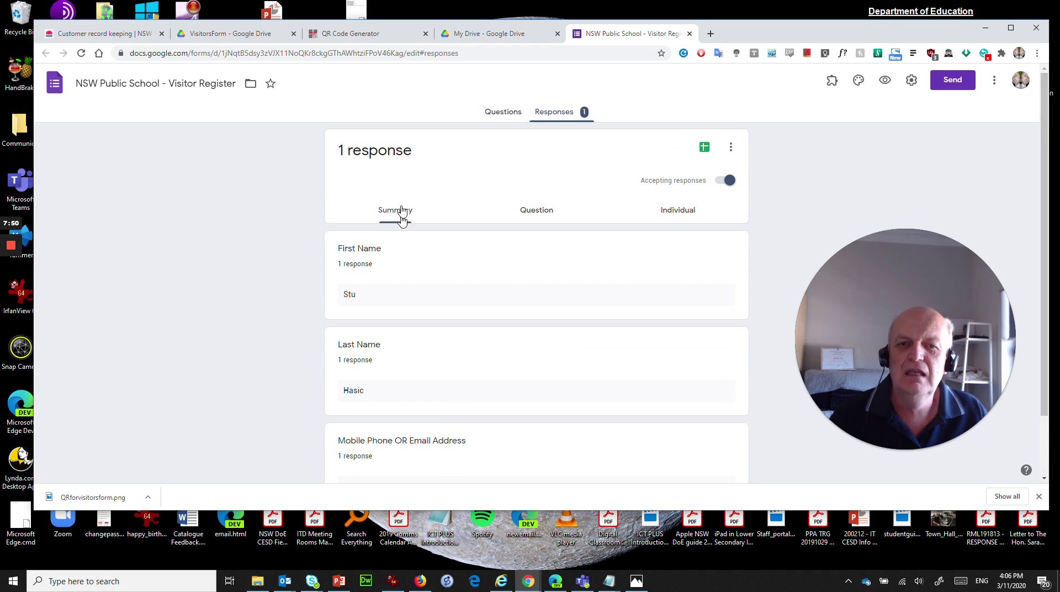
pyautogui.scroll(-2, 417, 265)
pyautogui.scroll(2, 414, 272)
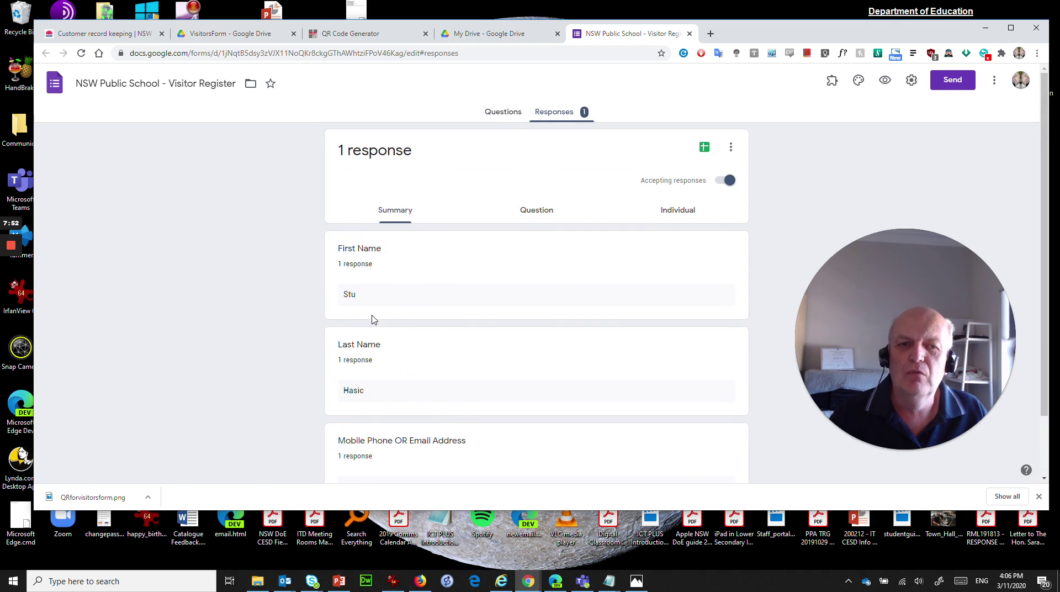
pyautogui.click(705, 148)
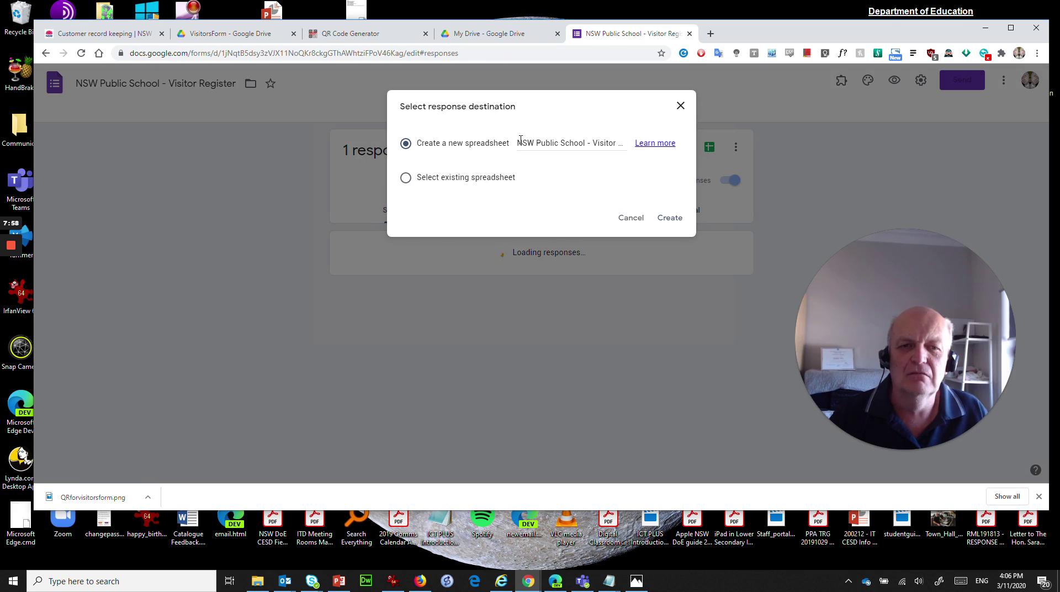
pyautogui.click(670, 218)
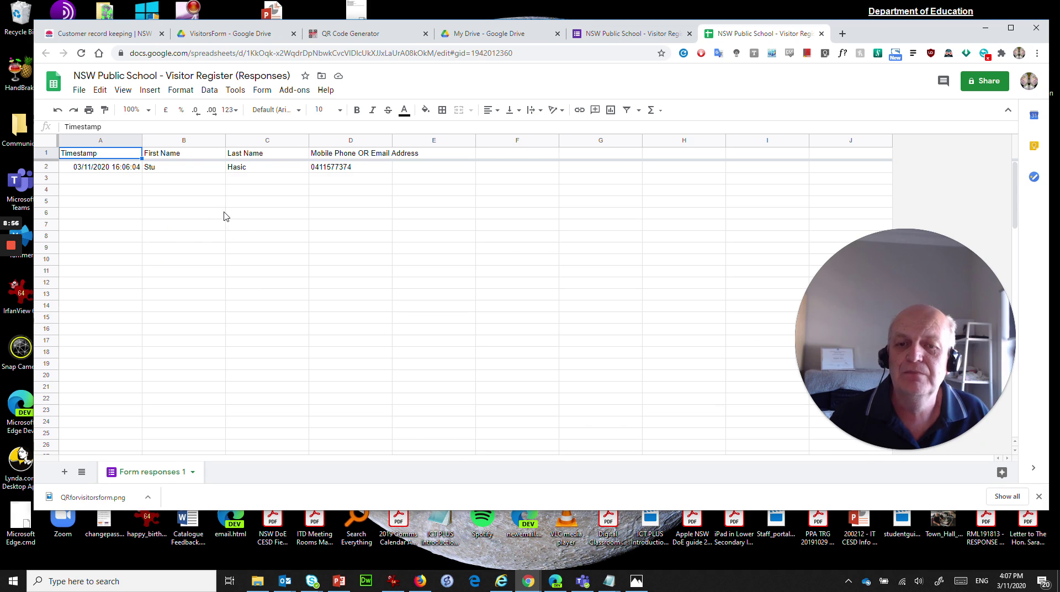
# Step: Review the visitor's Timestamp, First Name, Last Name and Mobile Phone OR Email Address in row 2
pyautogui.moveTo(11, 247)
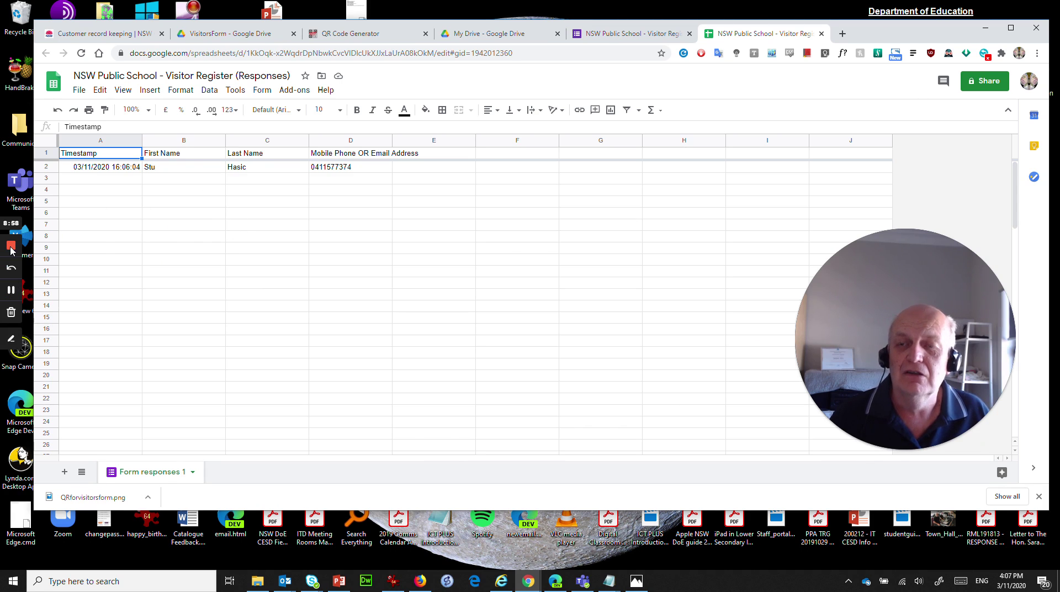